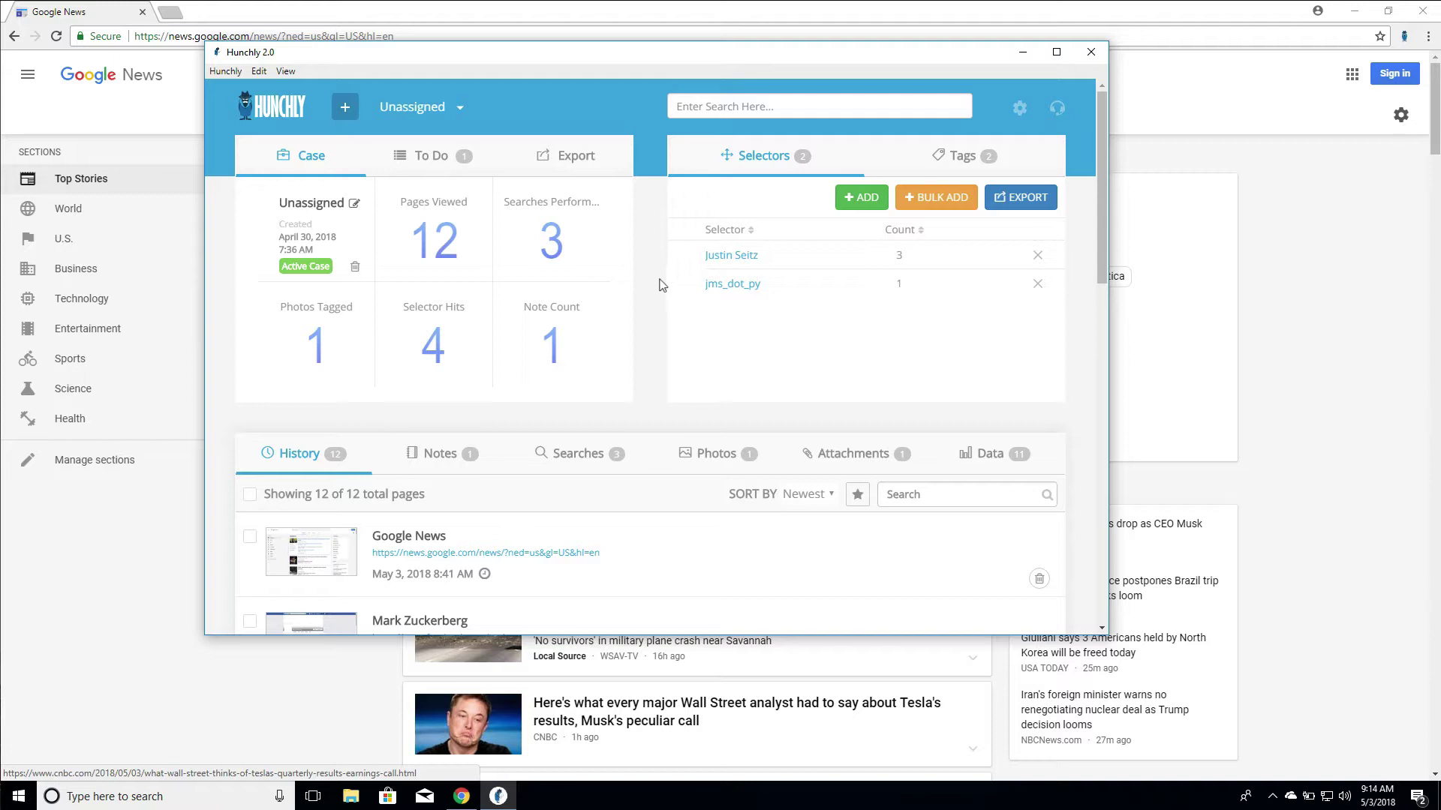
Step: Show the Unassigned case's Full Case, Selective Export and Report Builder export options
click(614, 162)
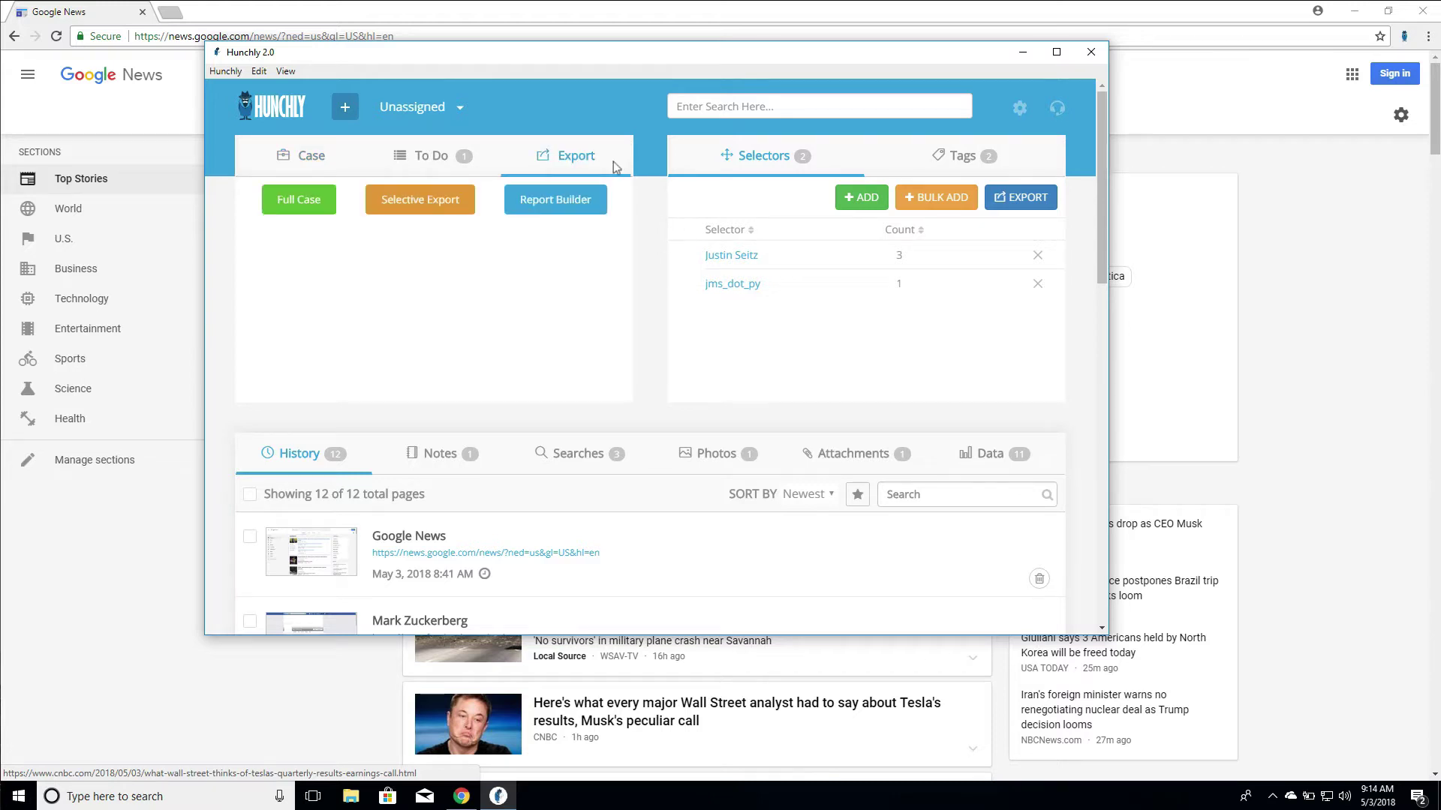
Step: Export the full case to the Desktop under the file name Unassigned.zip
click(299, 200)
click(444, 388)
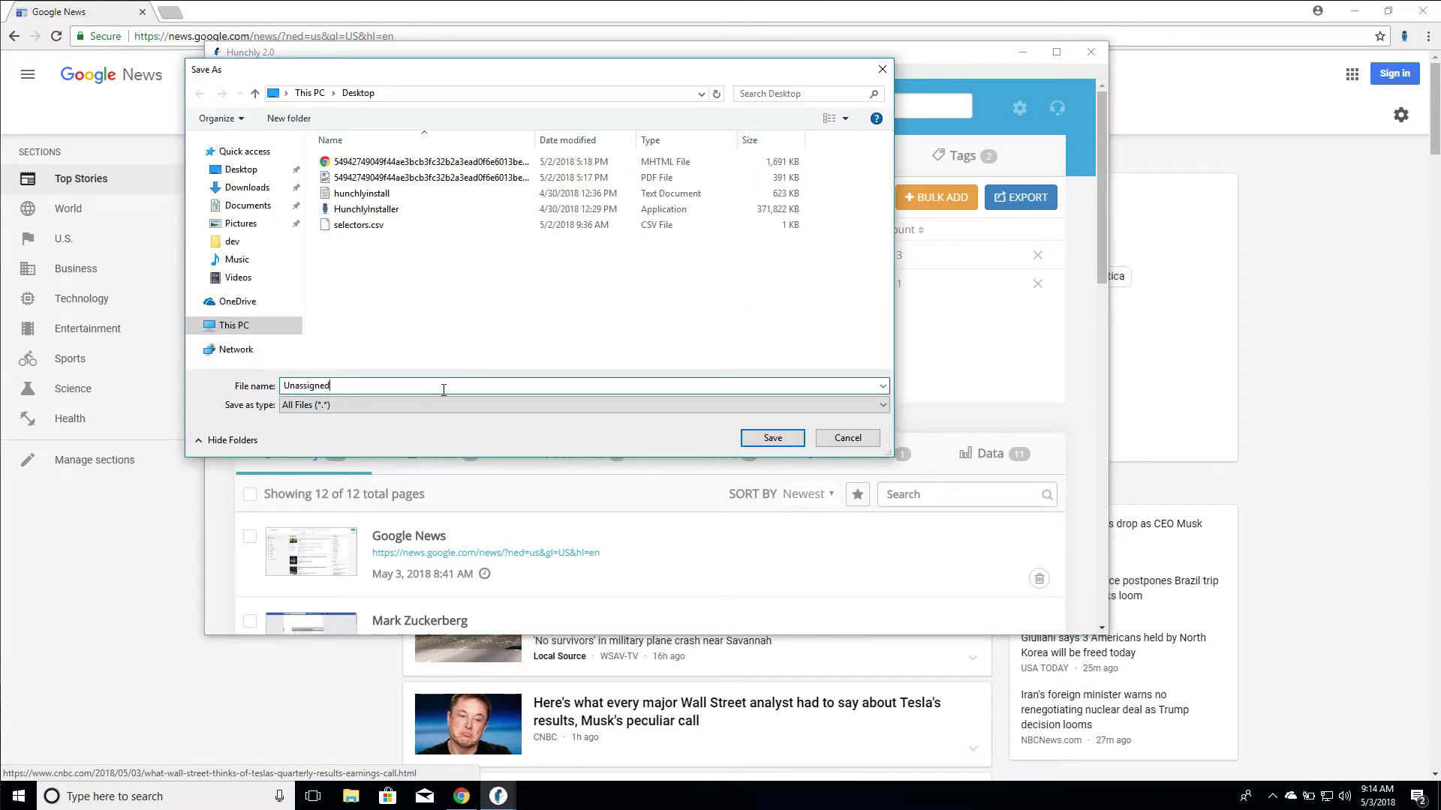
click(241, 170)
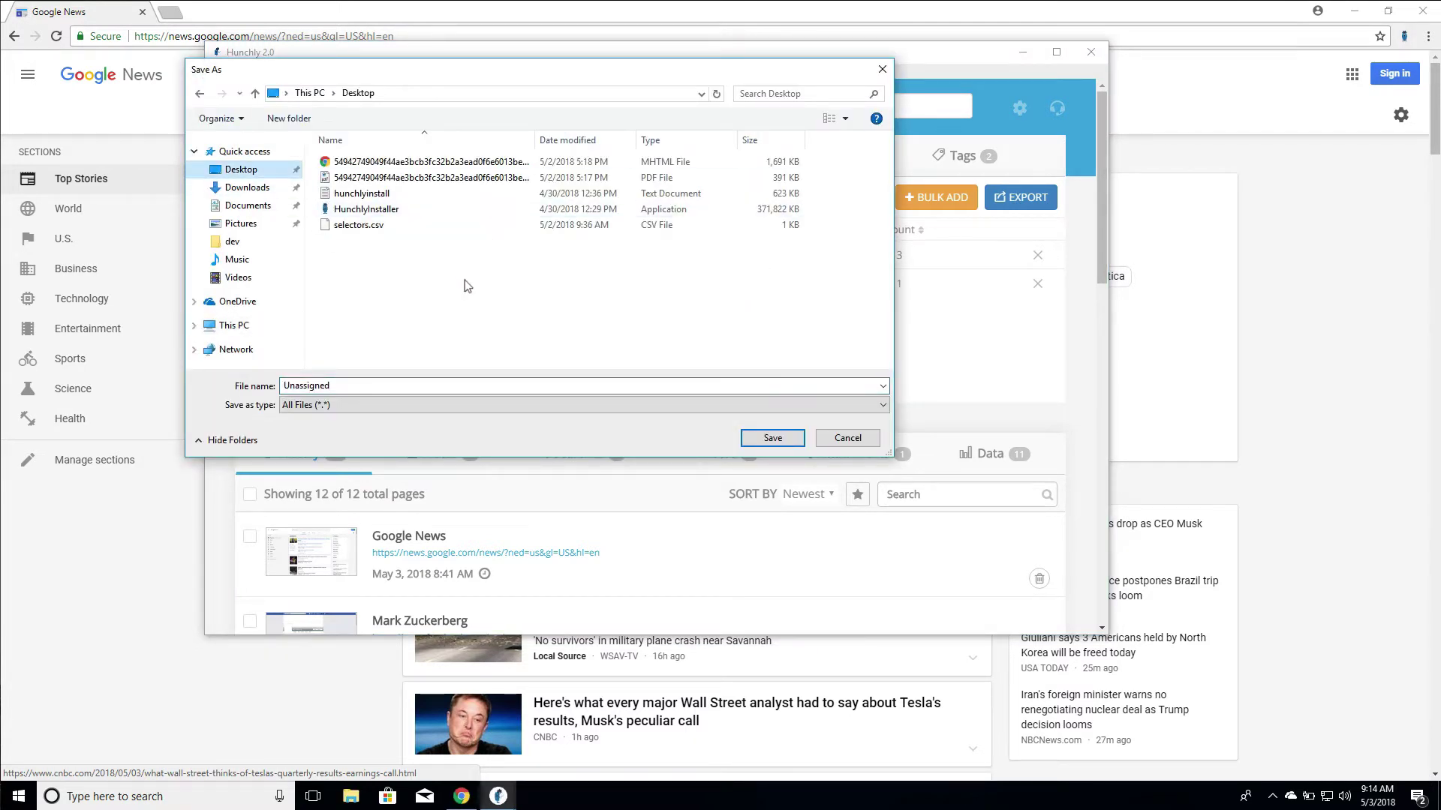
click(368, 390)
text(.)
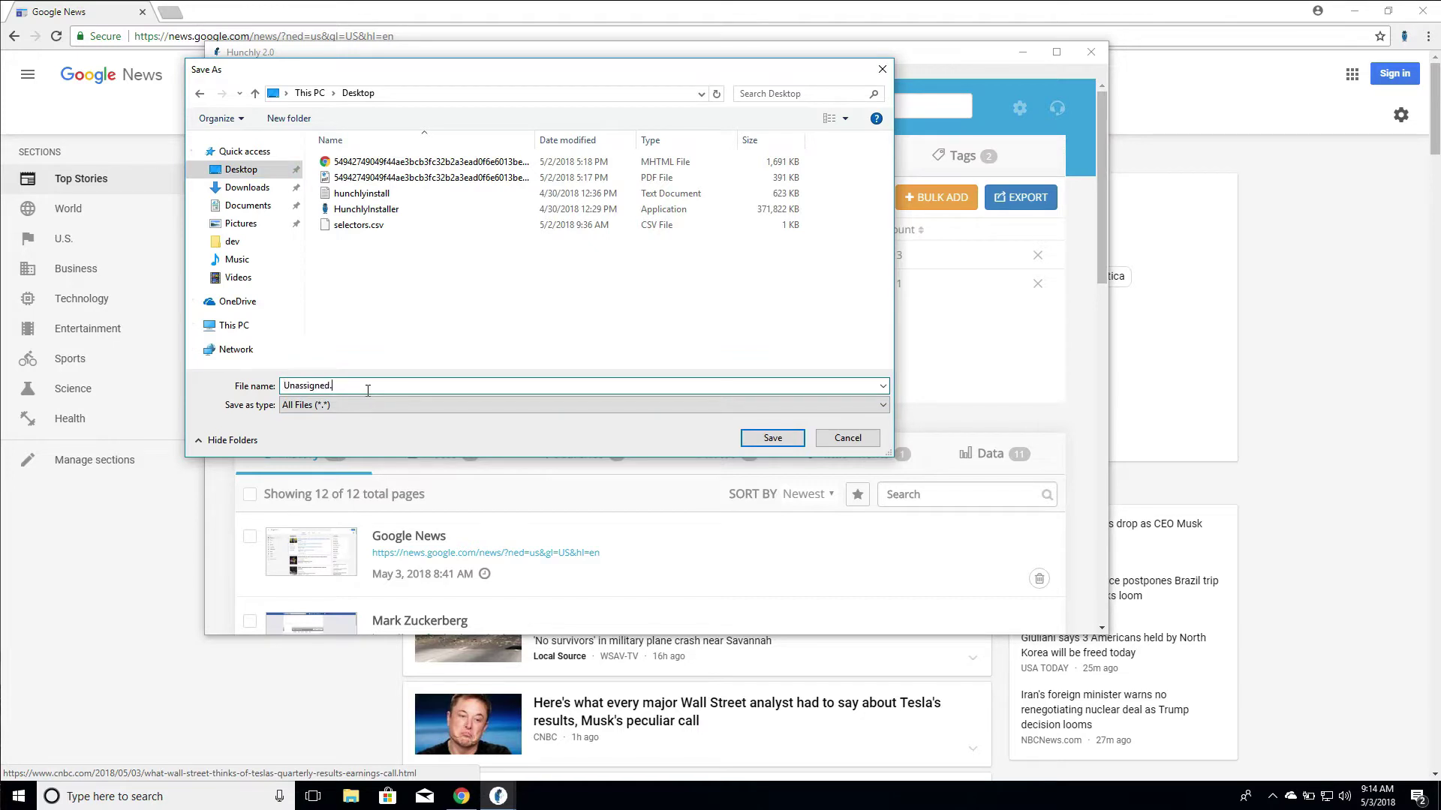
text(zip)
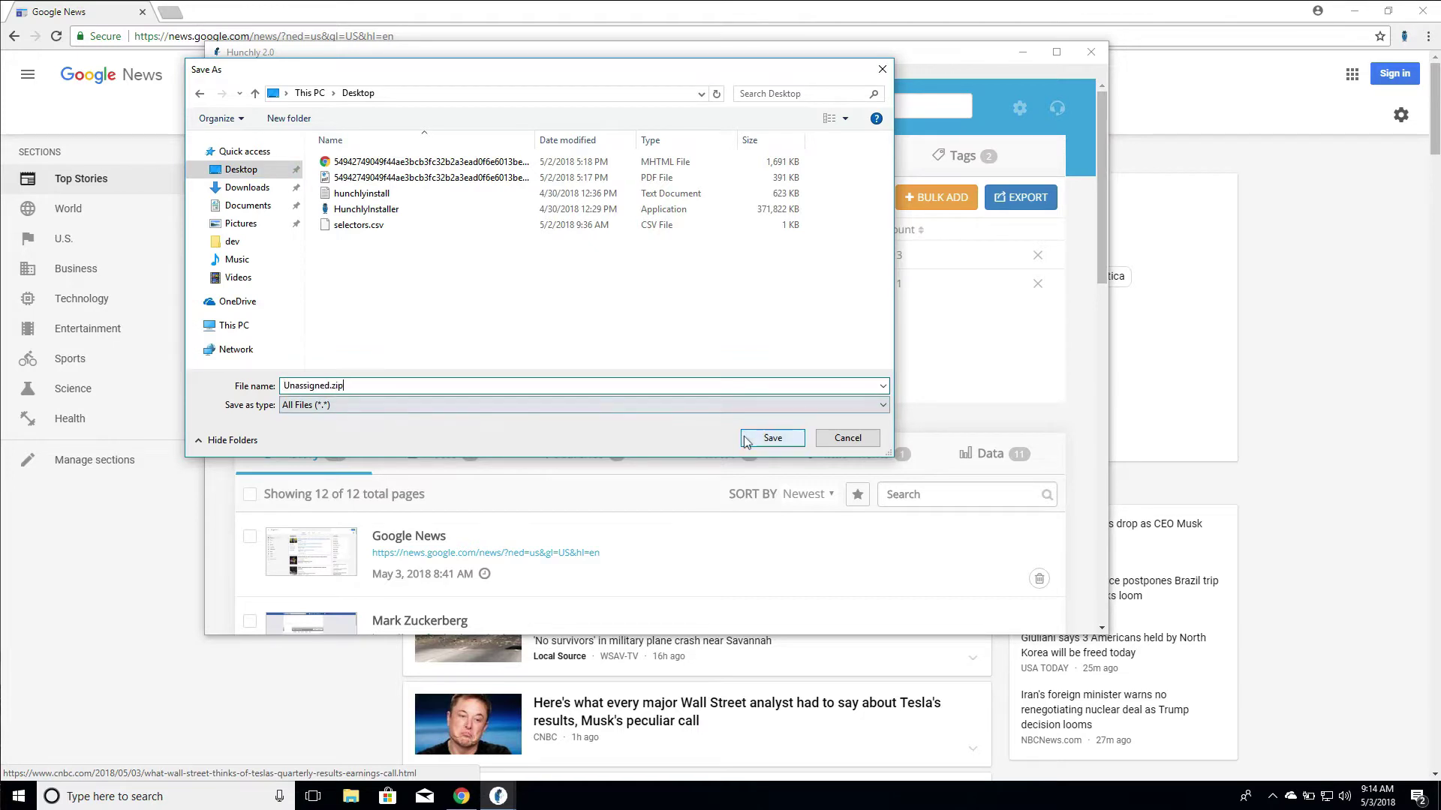
click(772, 439)
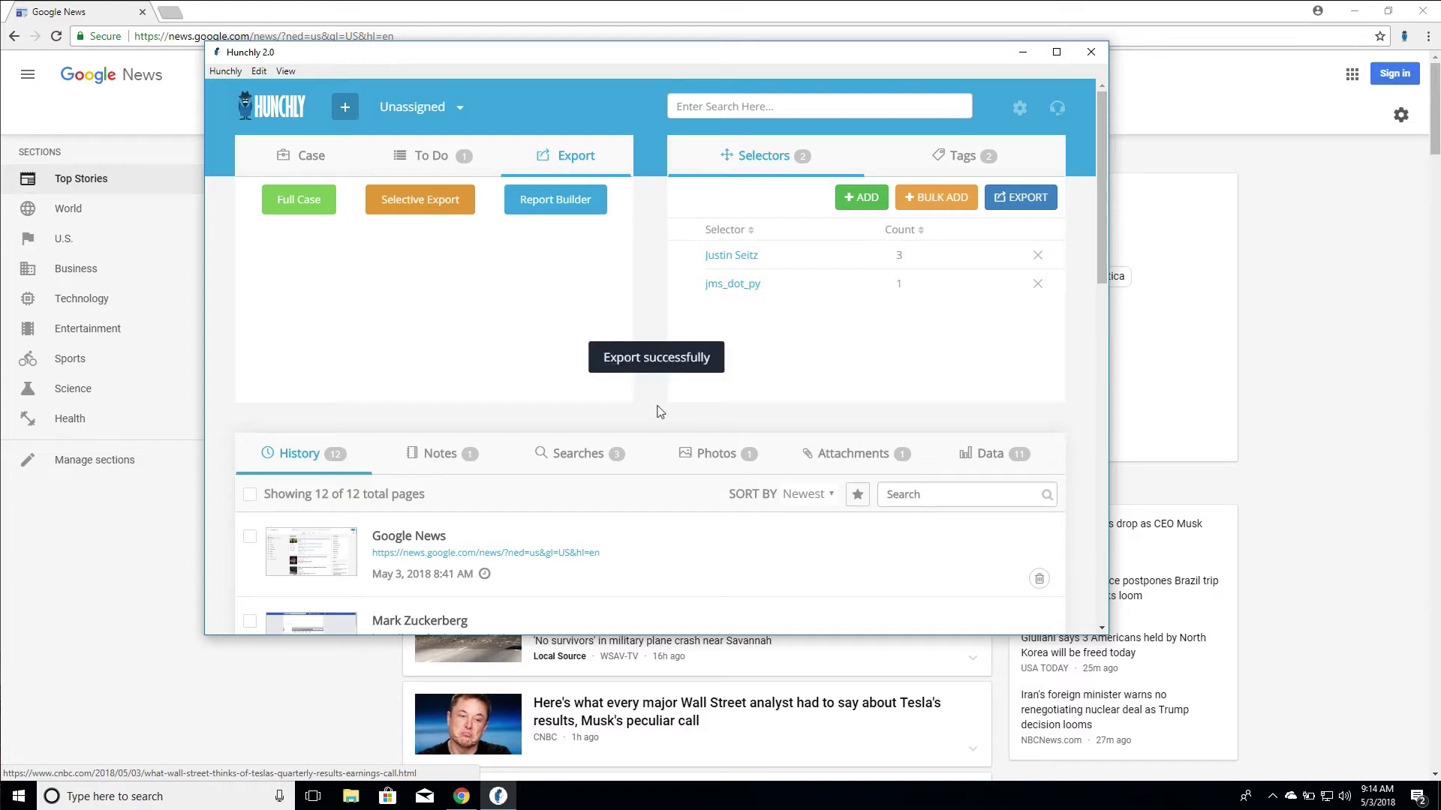
Step: From the desktop, open Unassigned.zip and its attachments folder containing comp2130a2sol
key(super+d)
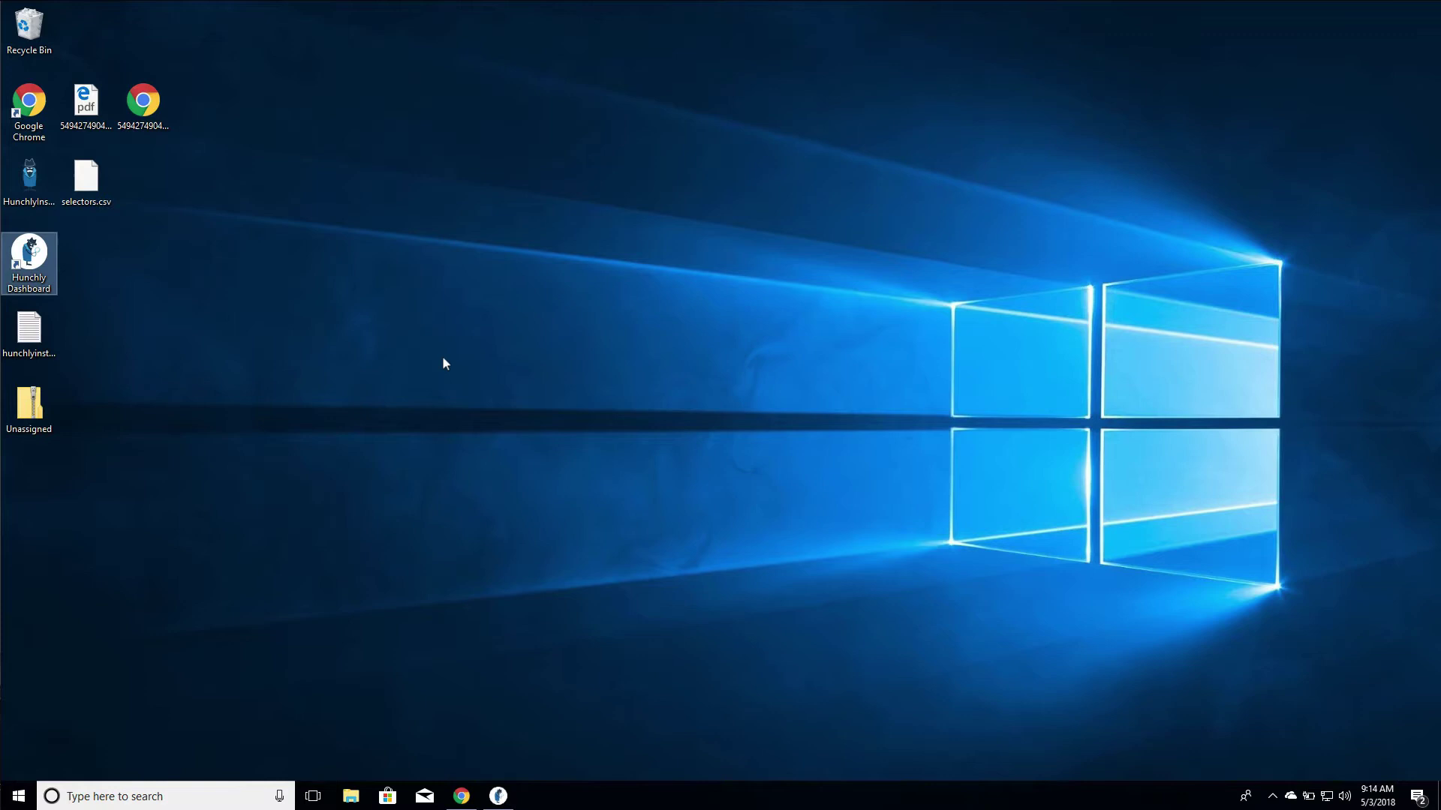
click(375, 362)
double_click(50, 402)
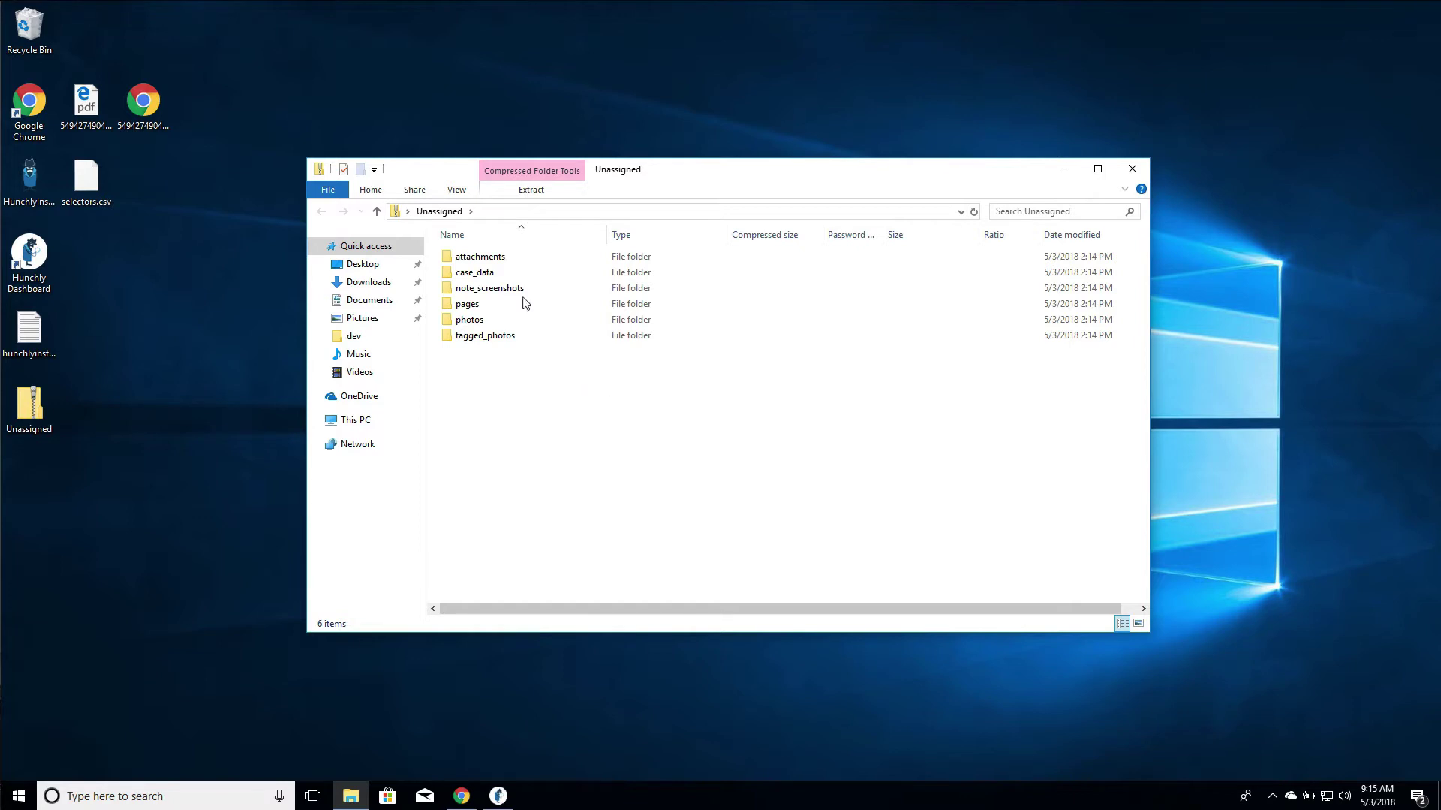
double_click(489, 259)
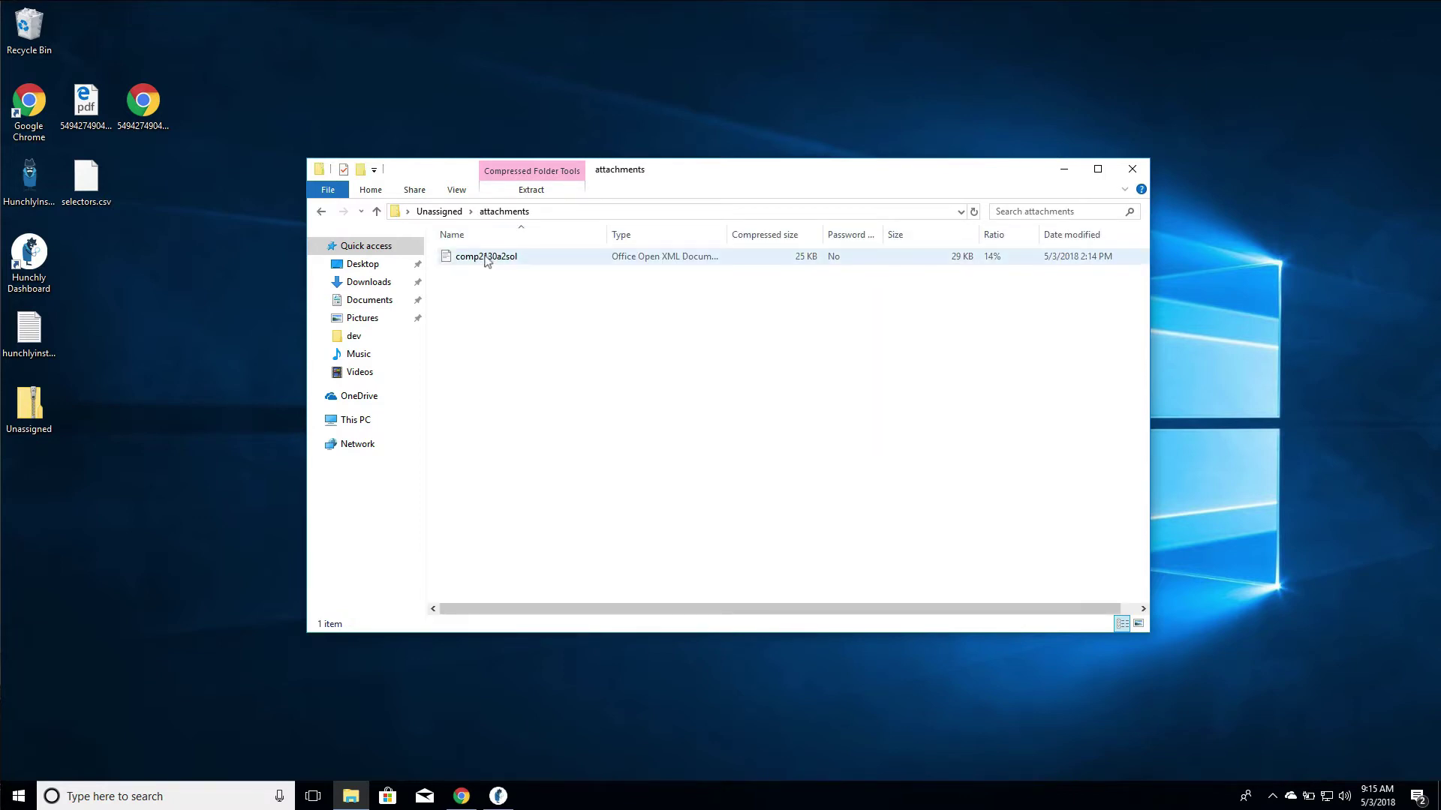
Step: Open the export's case_data folder and inspect pages.csv and photos.csv among its 25 files
click(322, 211)
click(489, 275)
double_click(491, 275)
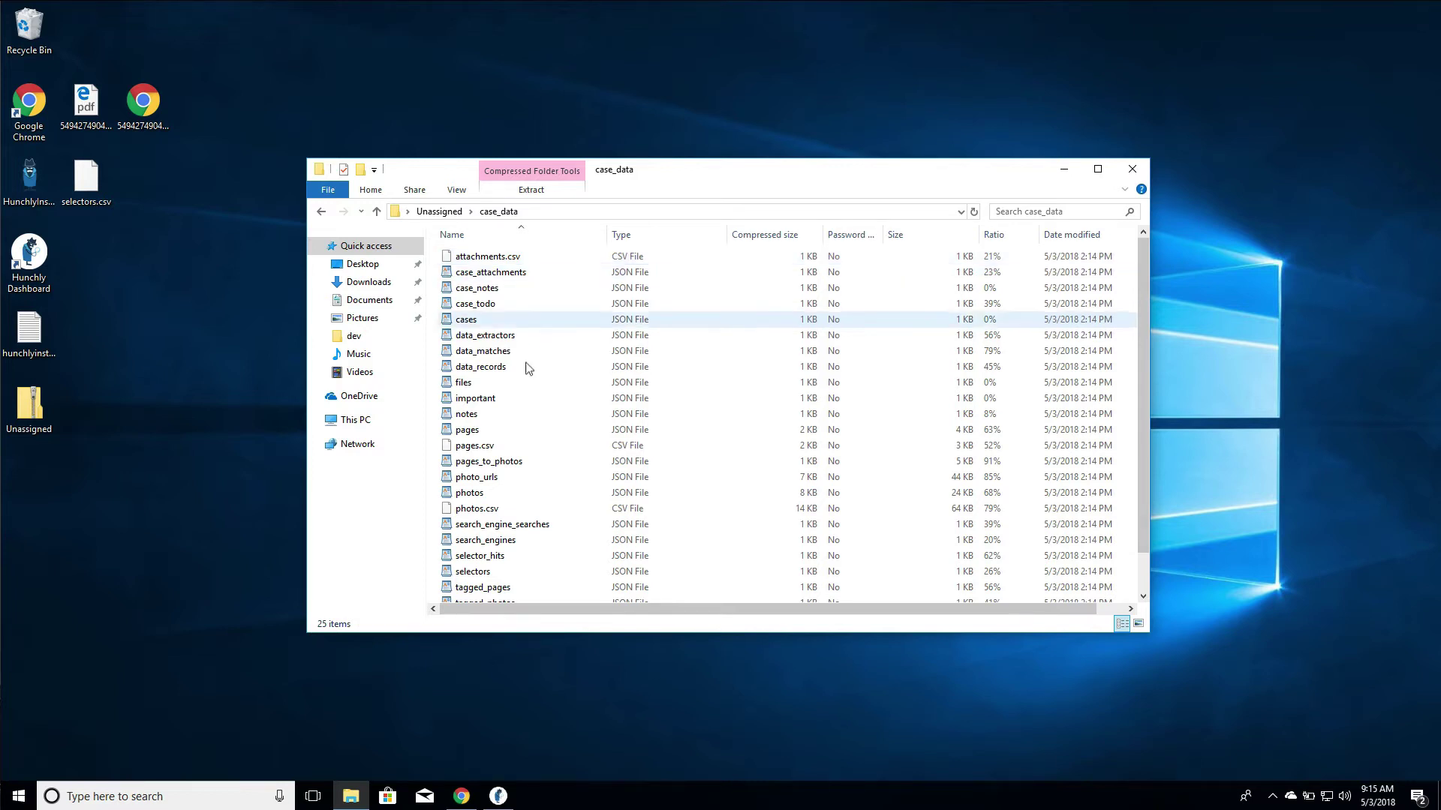
click(499, 445)
click(505, 510)
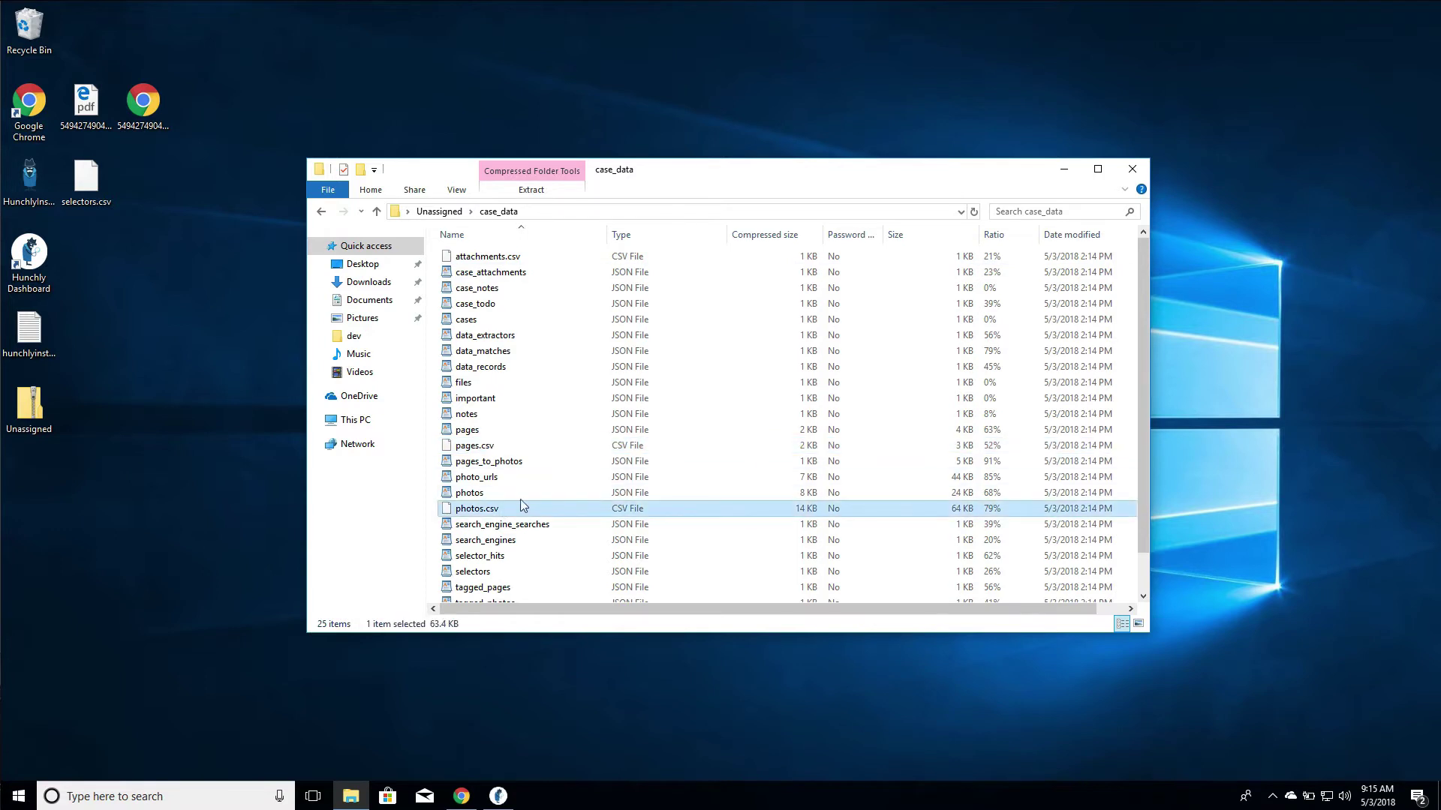
scroll(505, 510, down, 1)
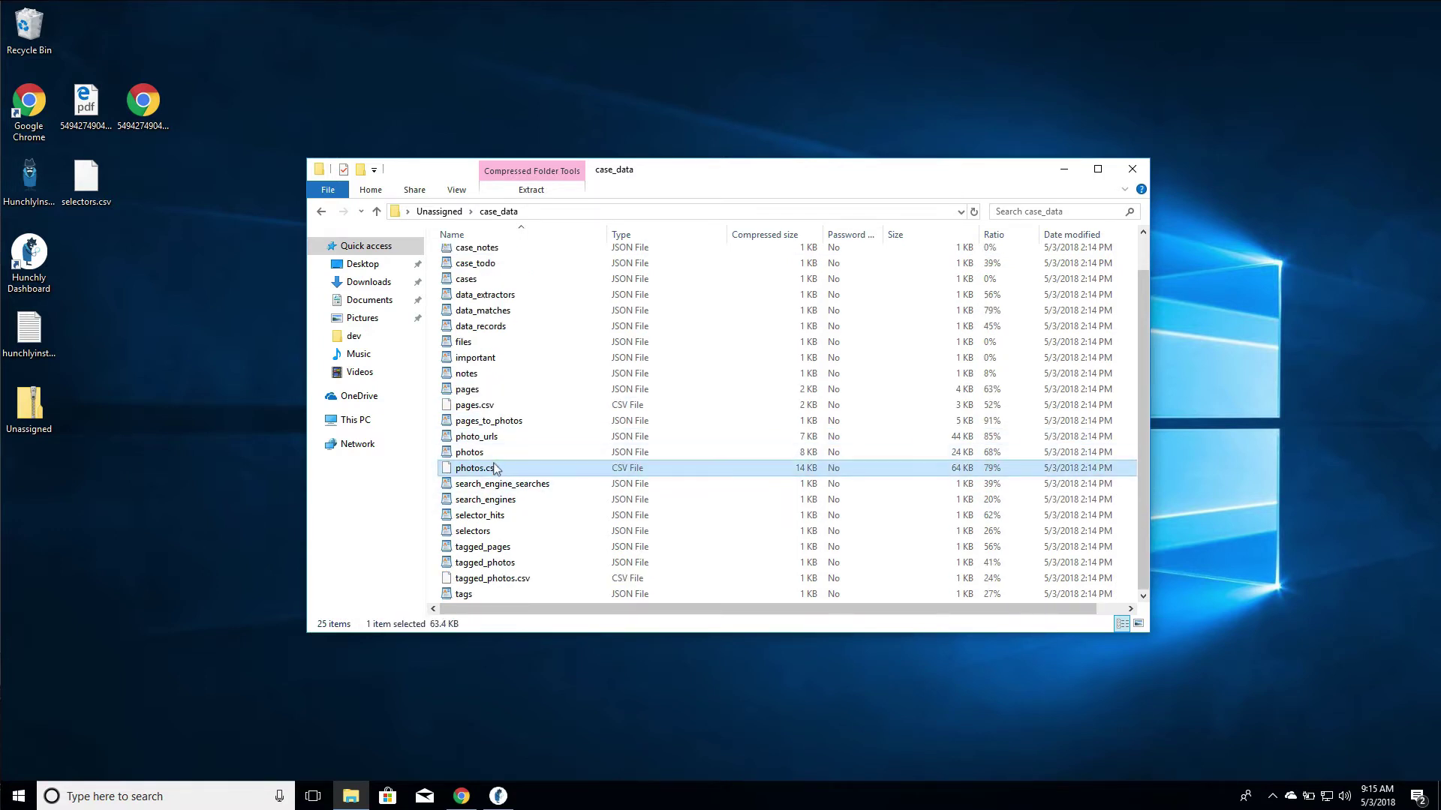
click(488, 406)
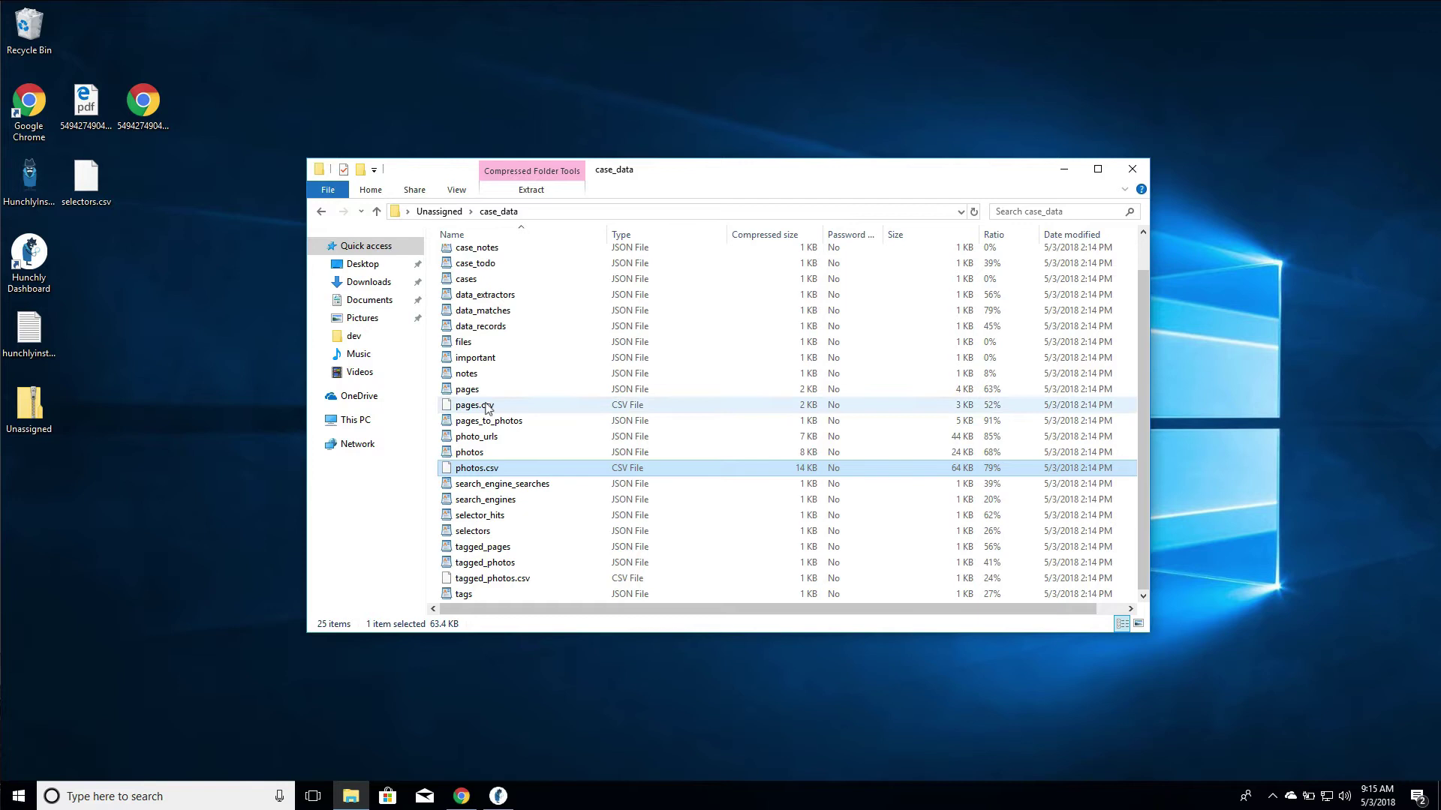
scroll(489, 409, up, 1)
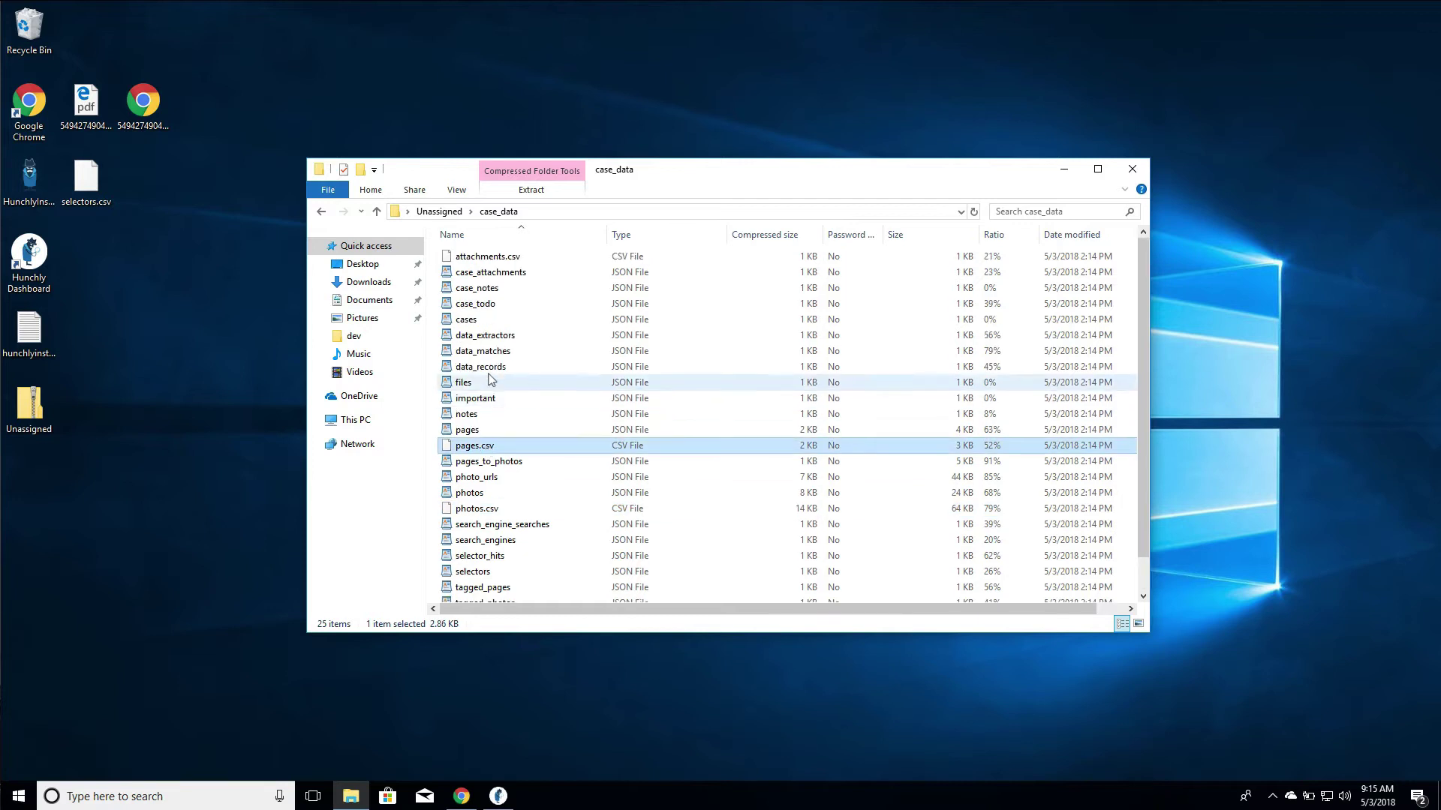
Step: Browse the contents of the export's pages and photos folders
click(439, 211)
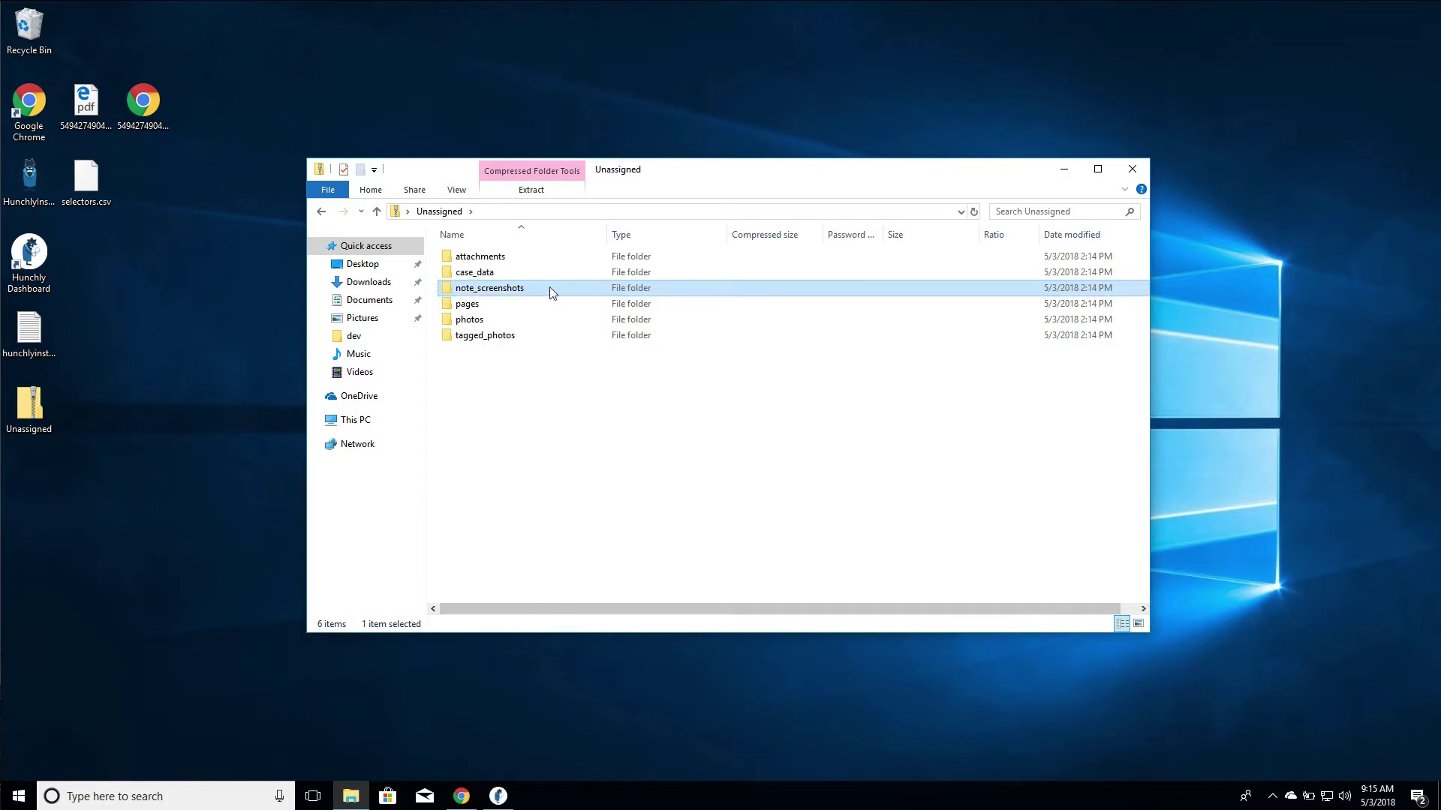
click(492, 306)
double_click(491, 306)
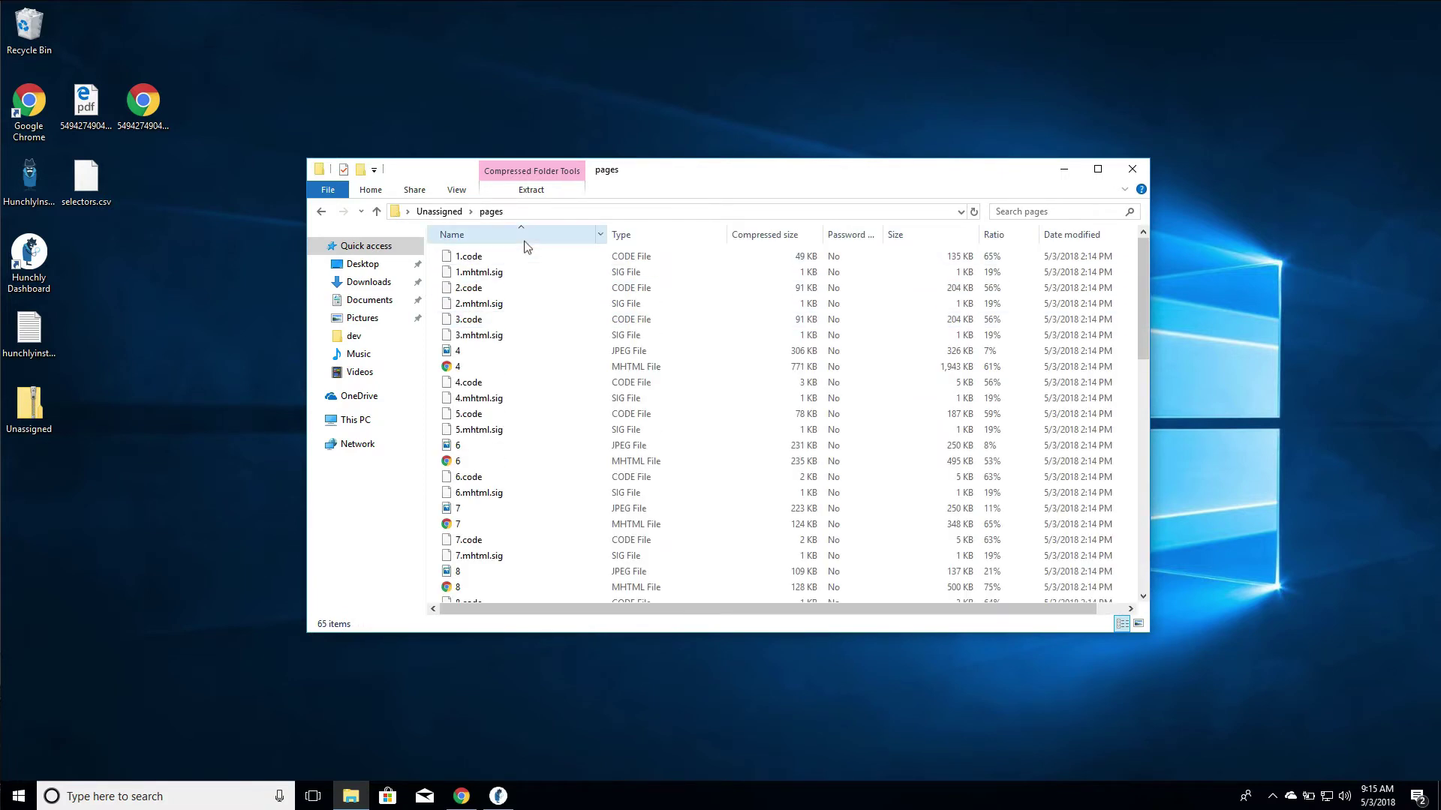
scroll(544, 415, down, 8)
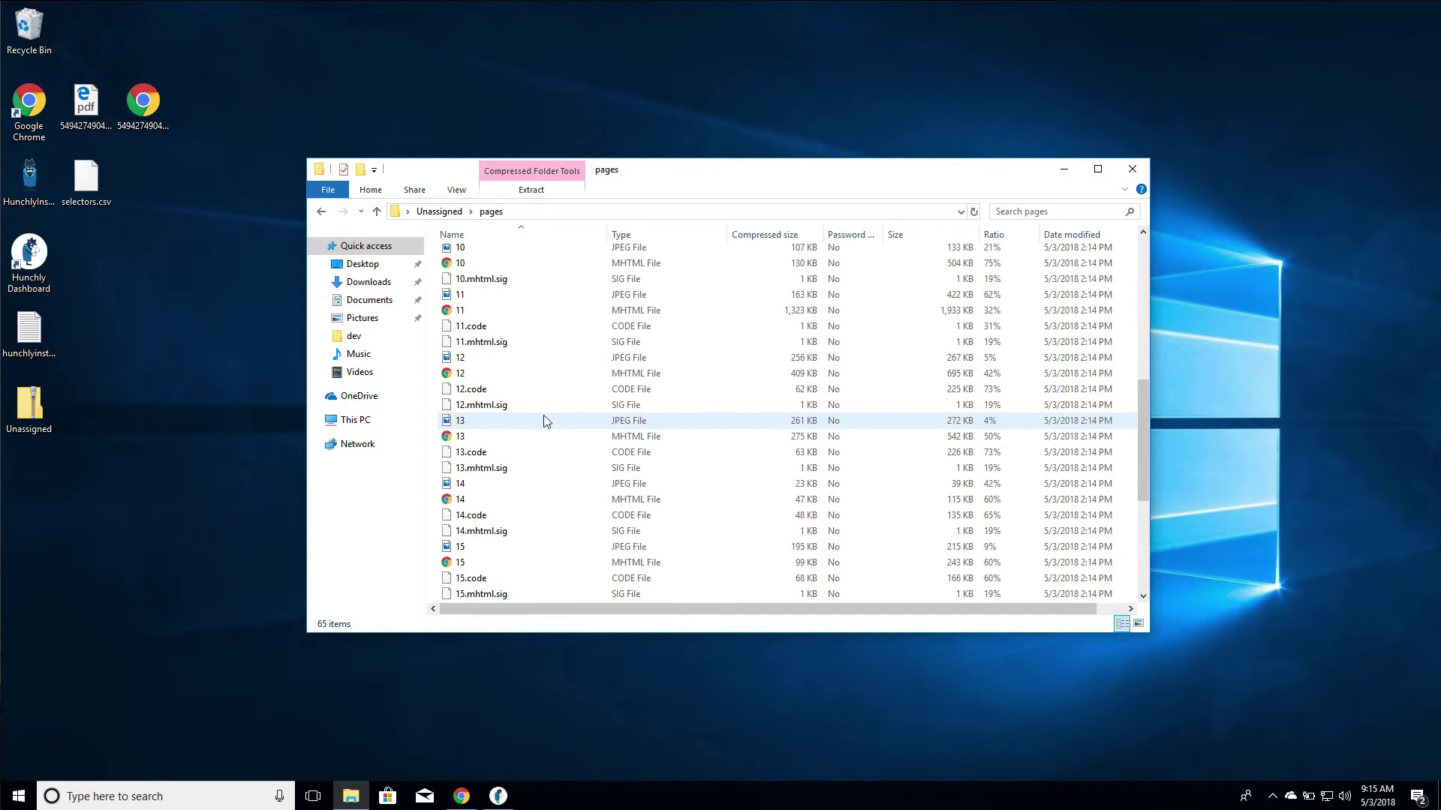
click(321, 211)
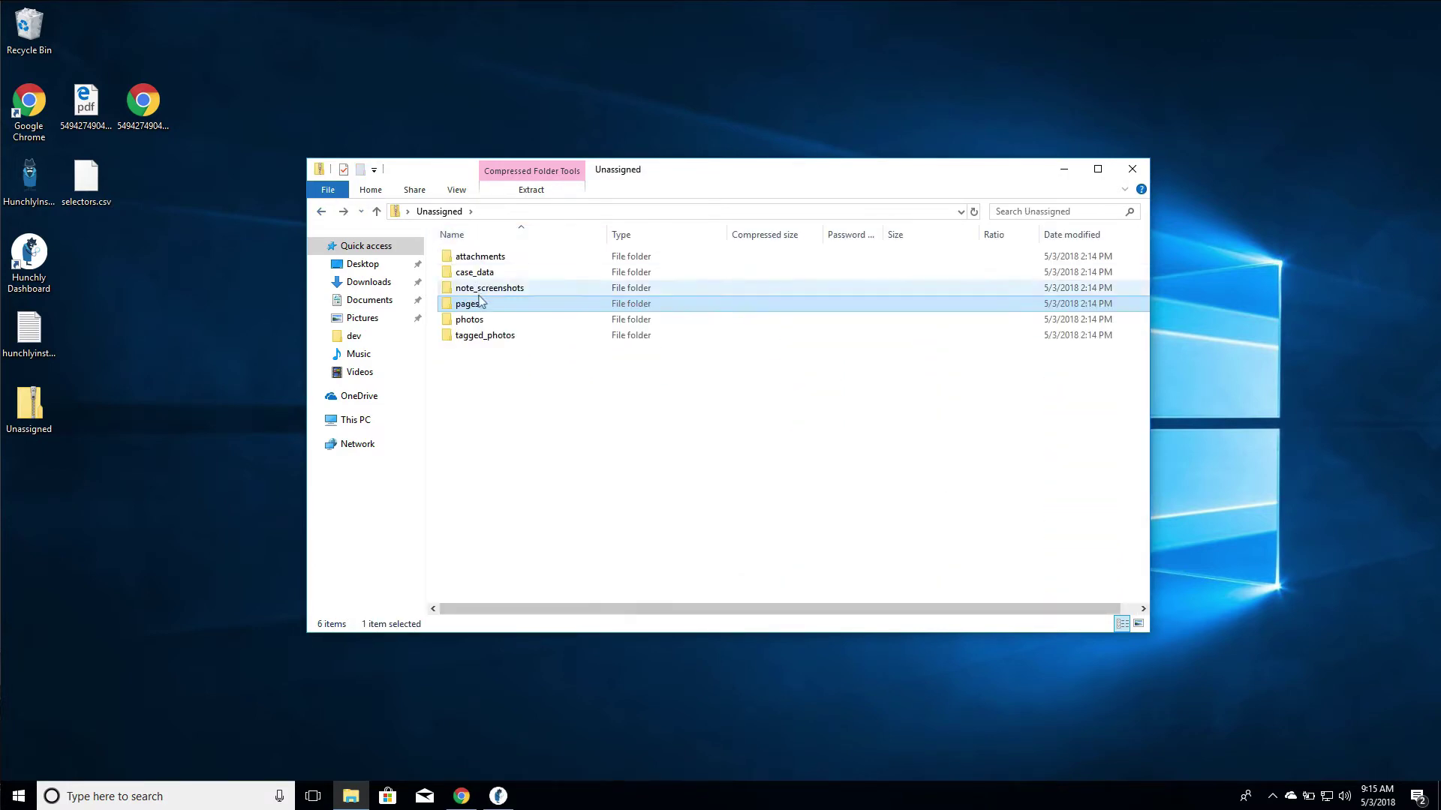
double_click(585, 319)
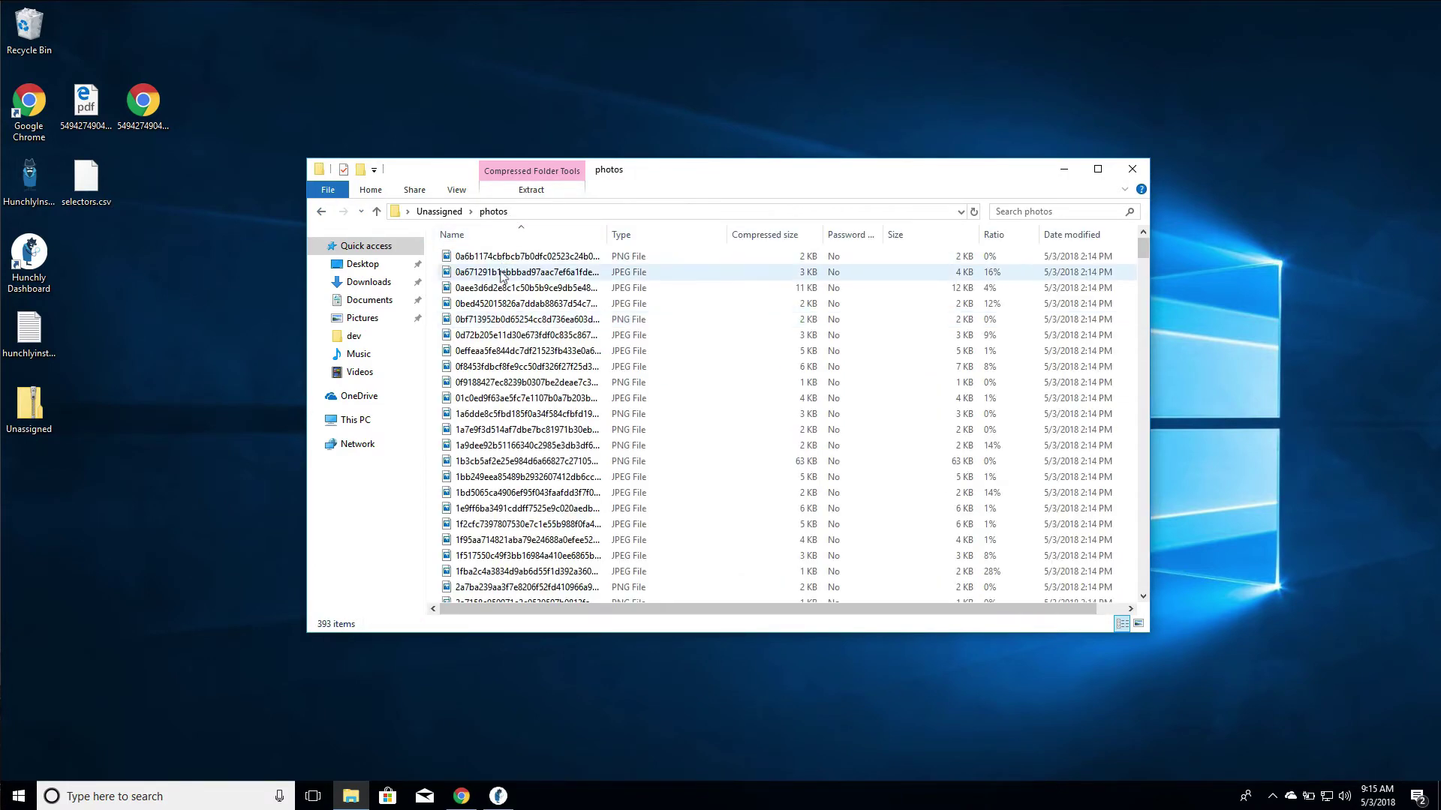
scroll(501, 275, down, 15)
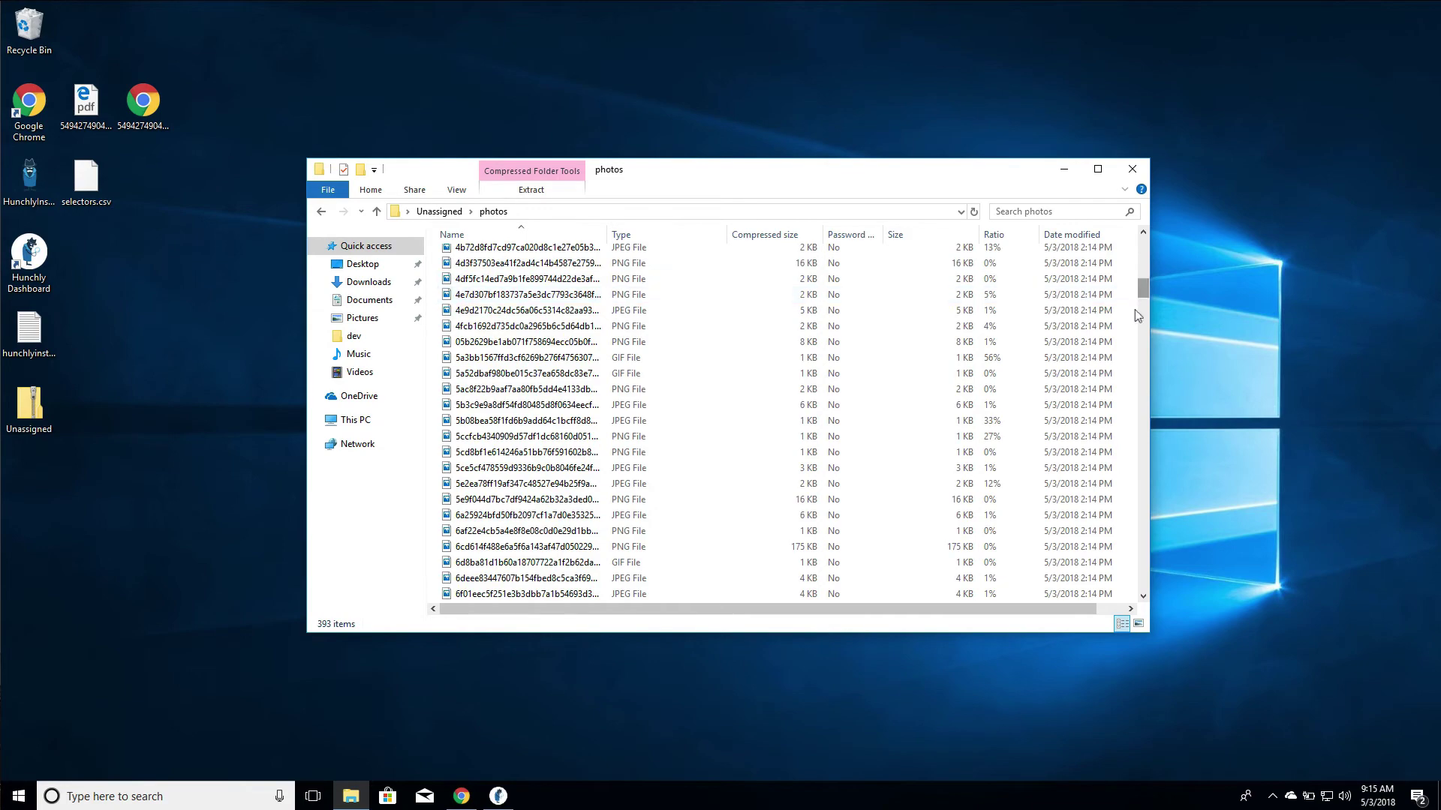
scroll(1119, 285, up, 4)
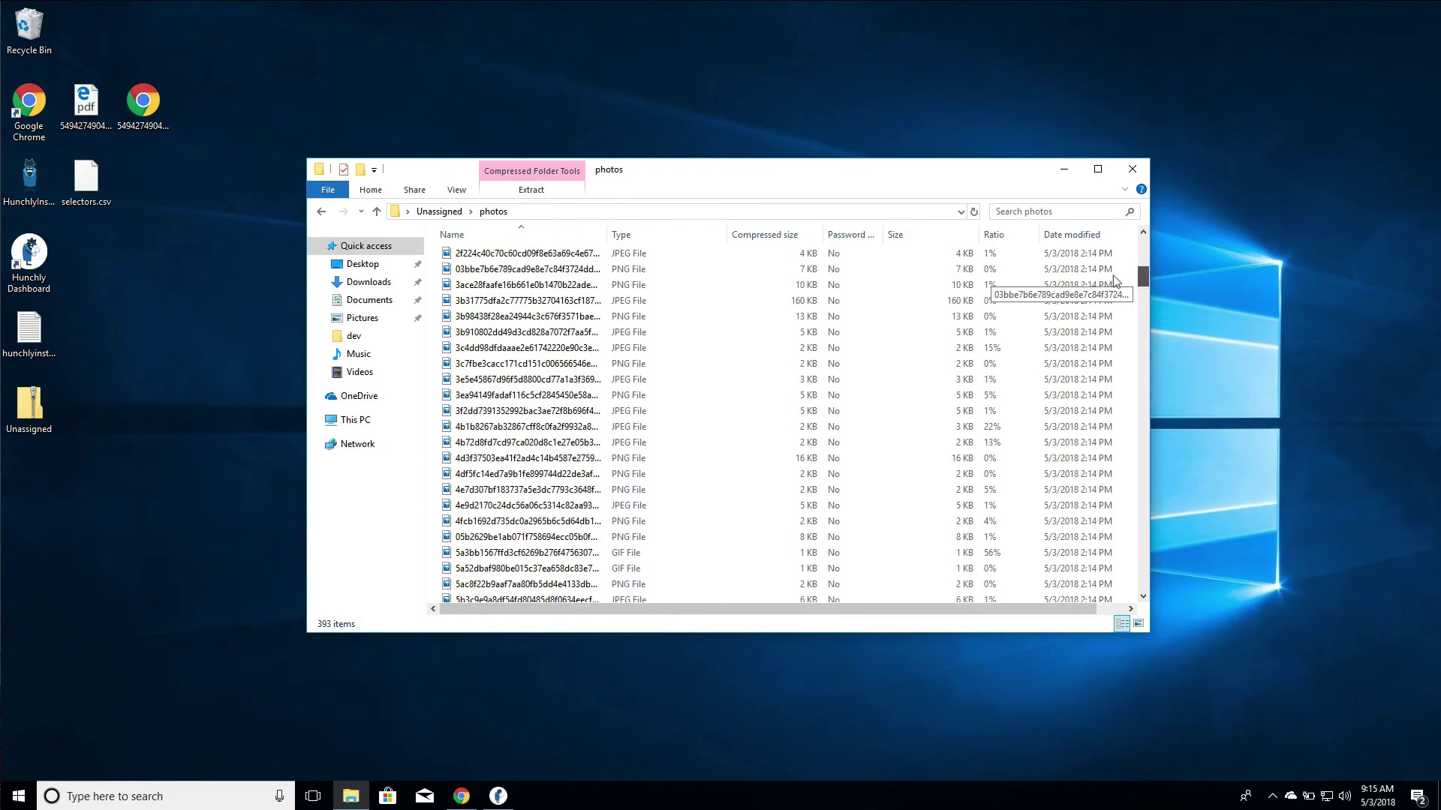
scroll(1116, 281, up, 10)
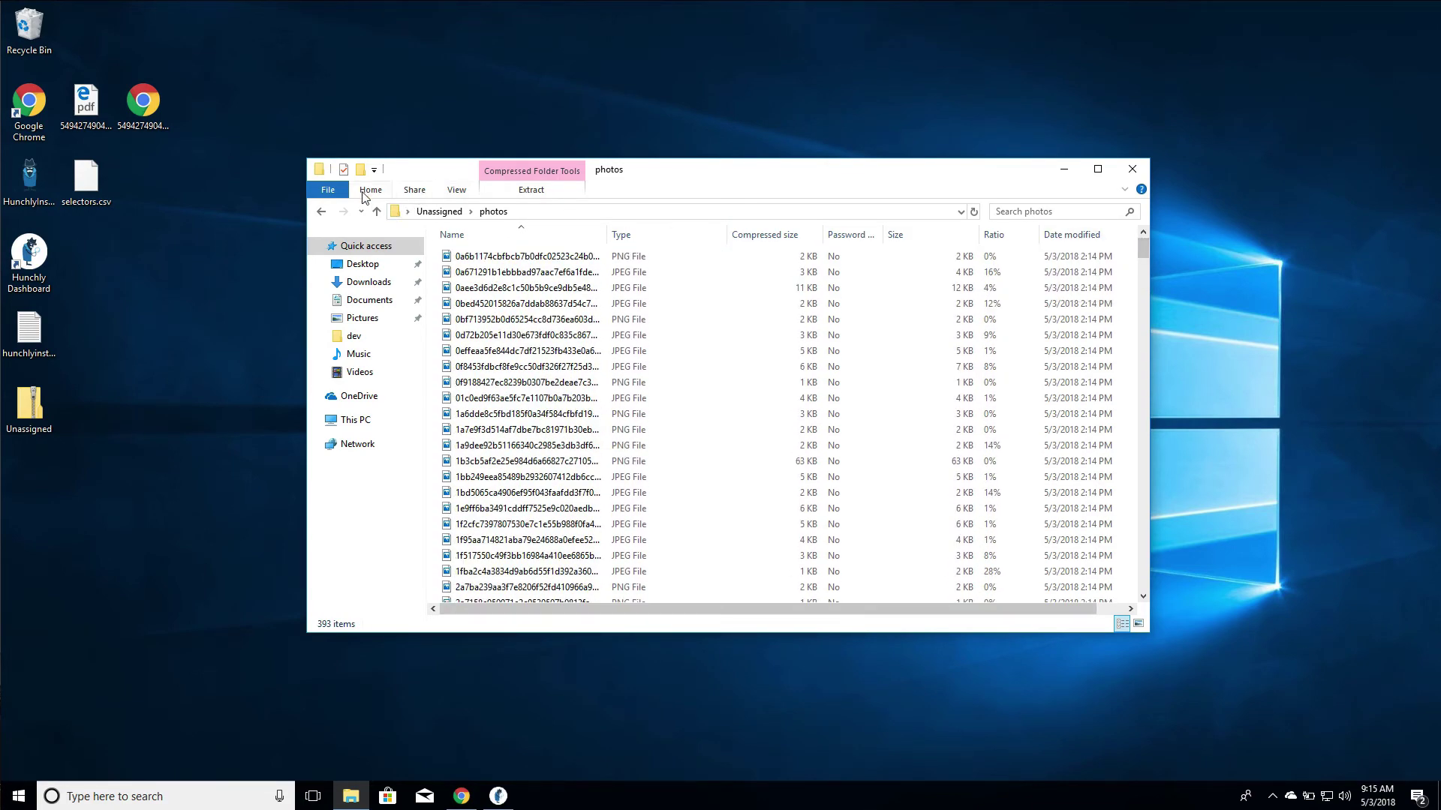
Step: Check the tagged_photos folder, then return to the export root and the Hunchly window
click(323, 211)
click(494, 337)
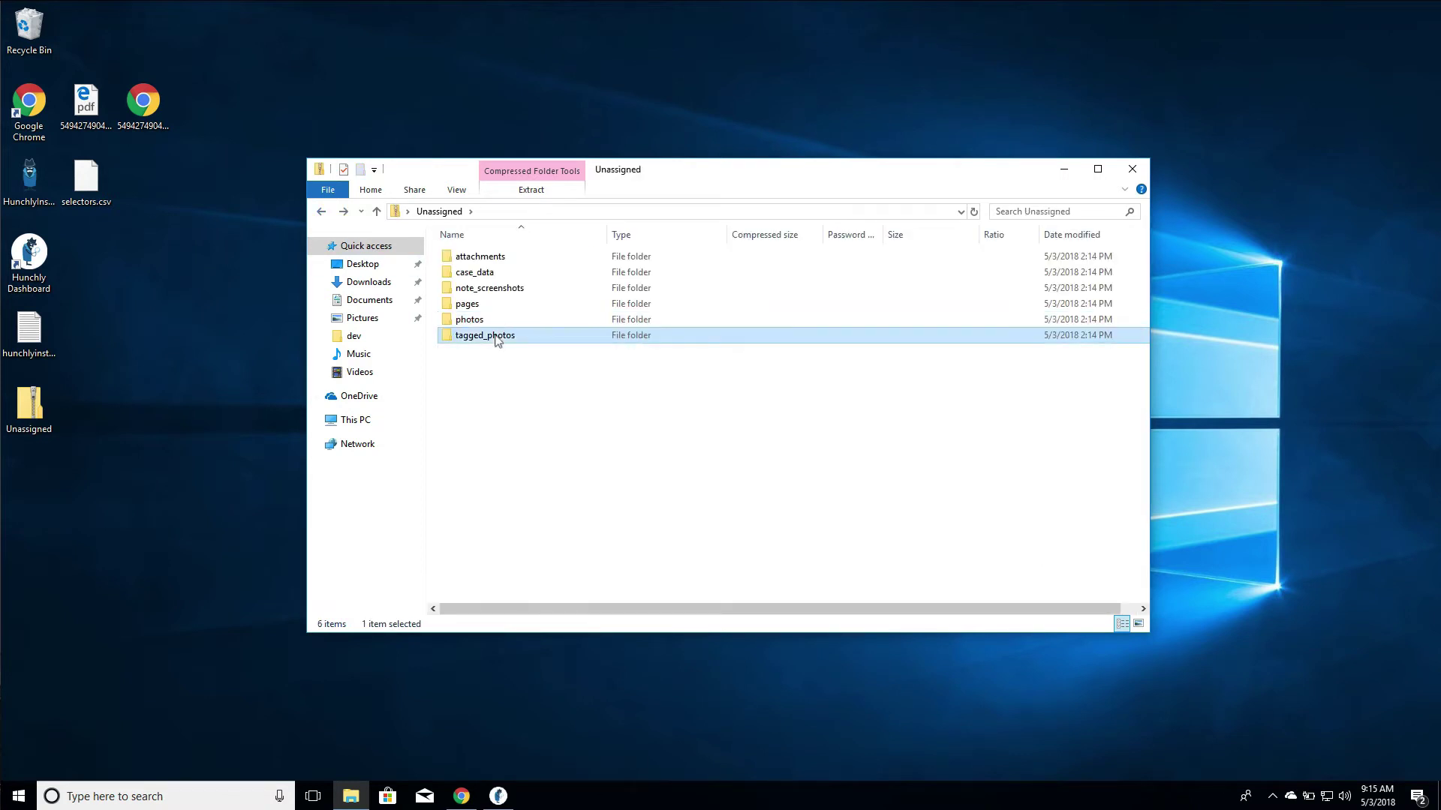
double_click(495, 339)
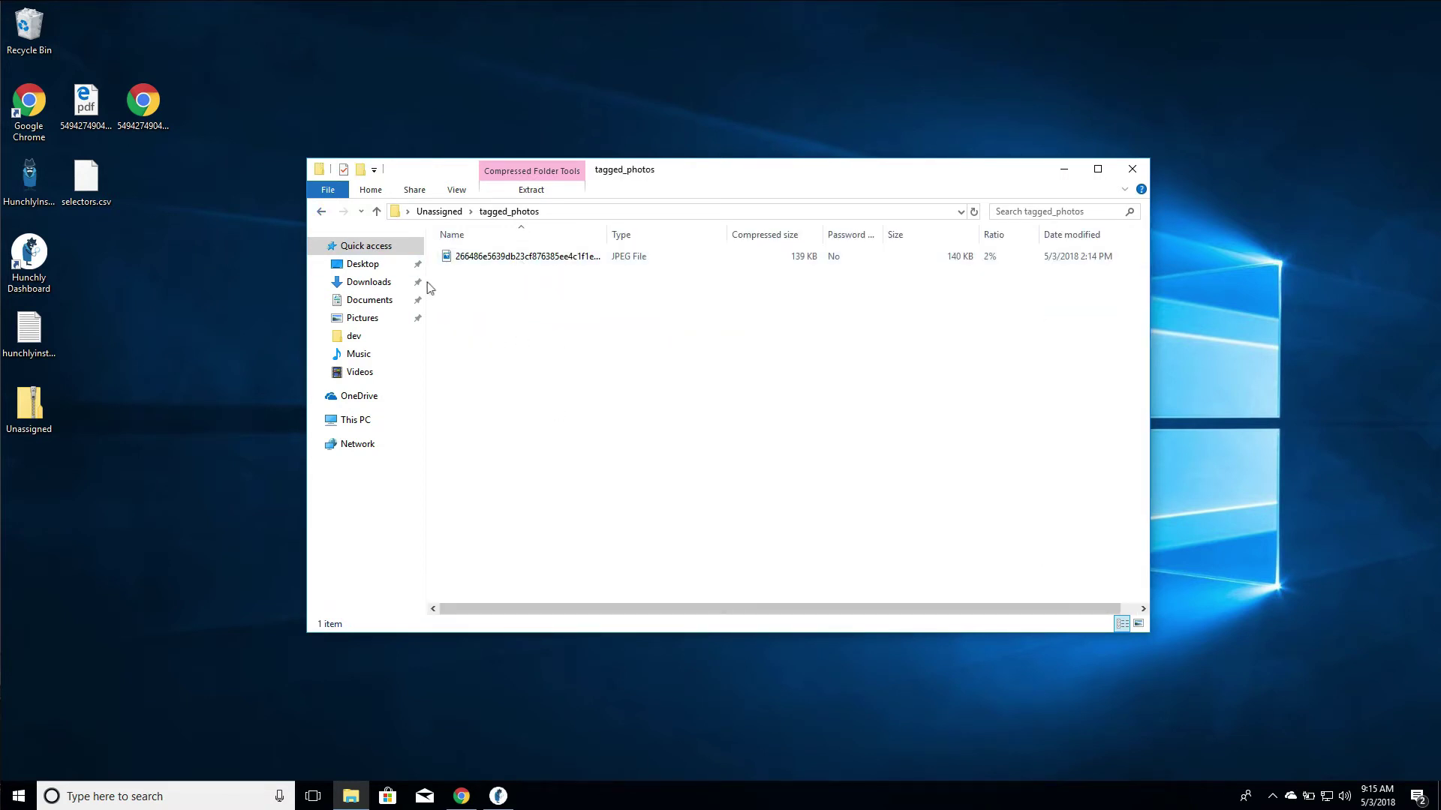
click(322, 212)
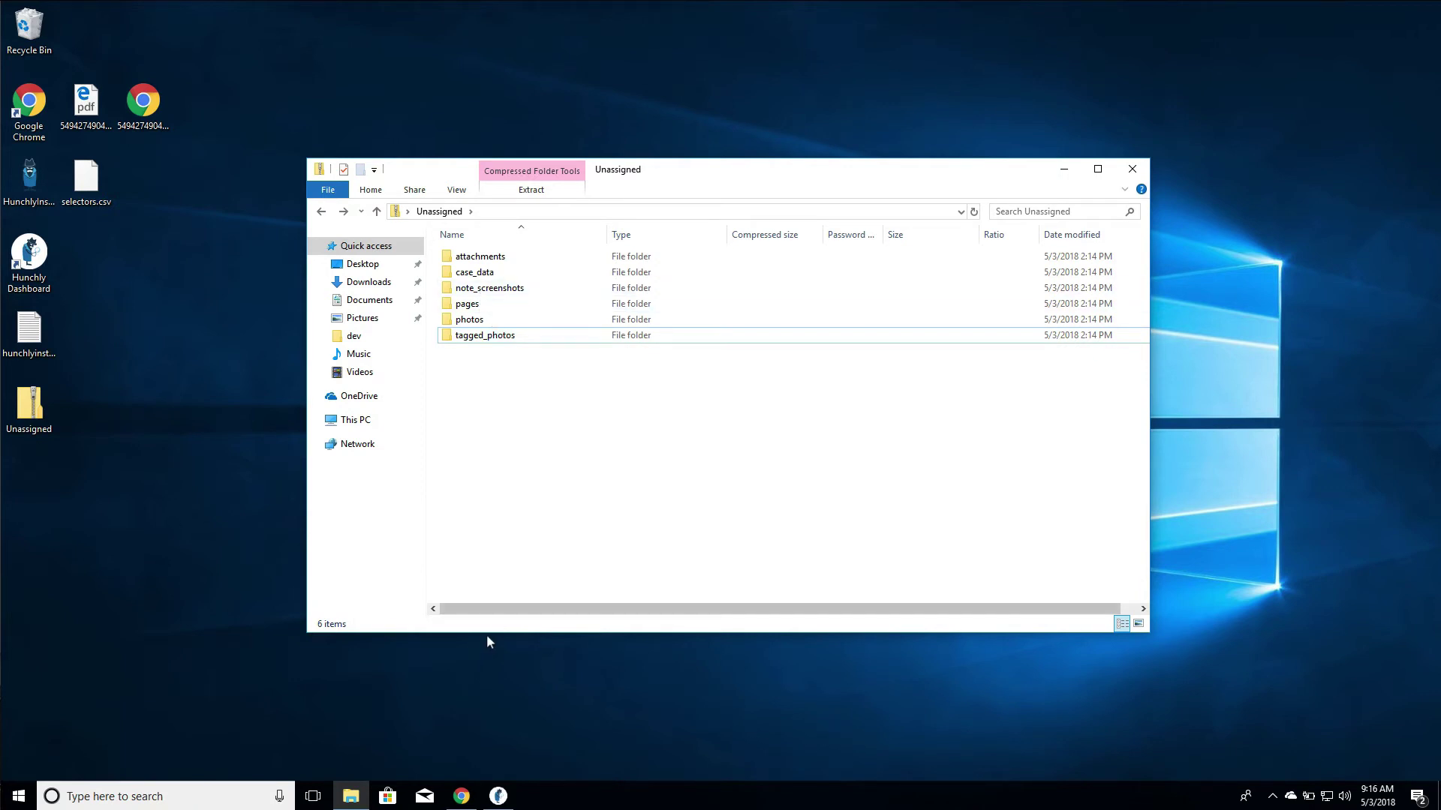
click(499, 796)
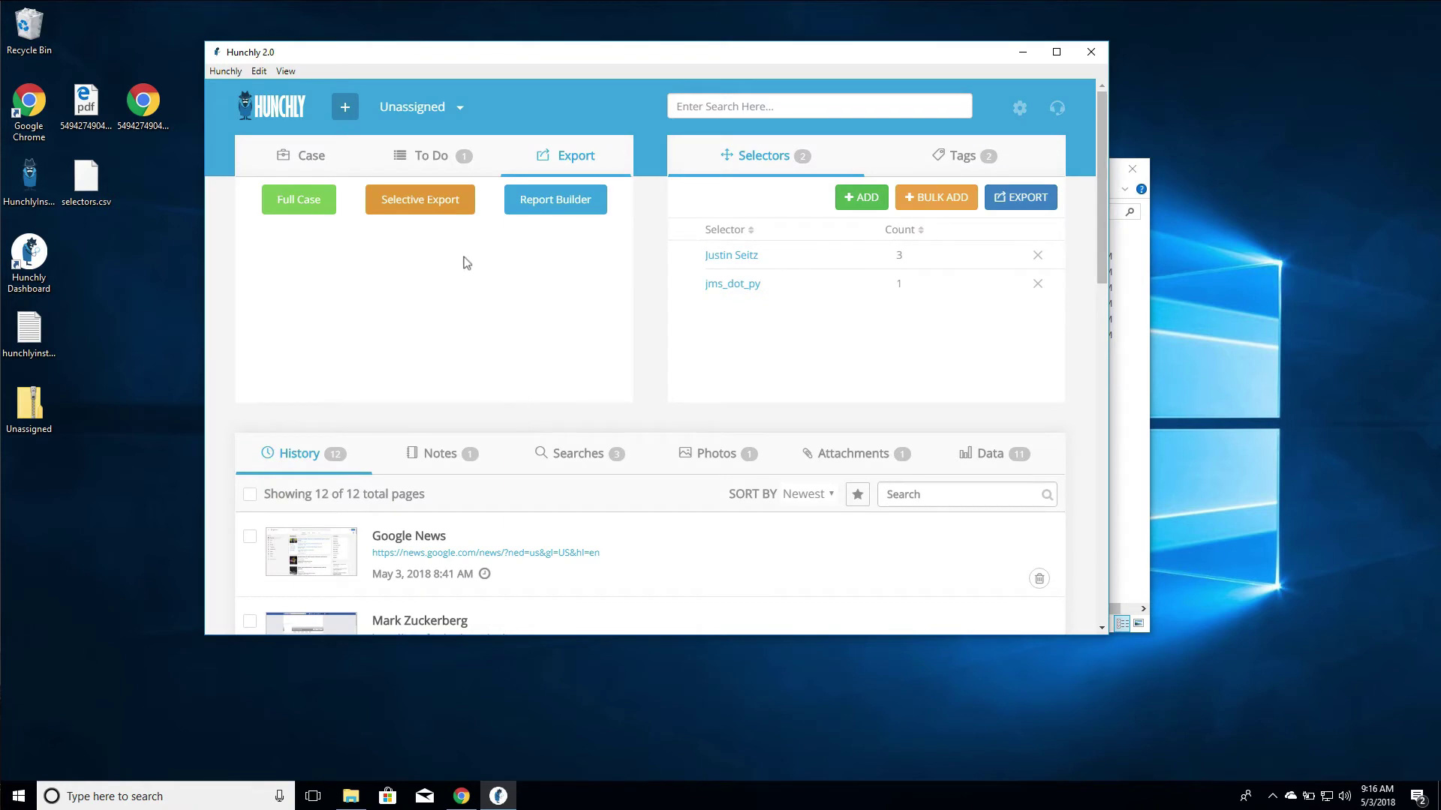
Step: Add Pages Tagged Social Media, Tagged Photos, Case Attachments, and Note Screenshots and CSV to a selective export
click(448, 206)
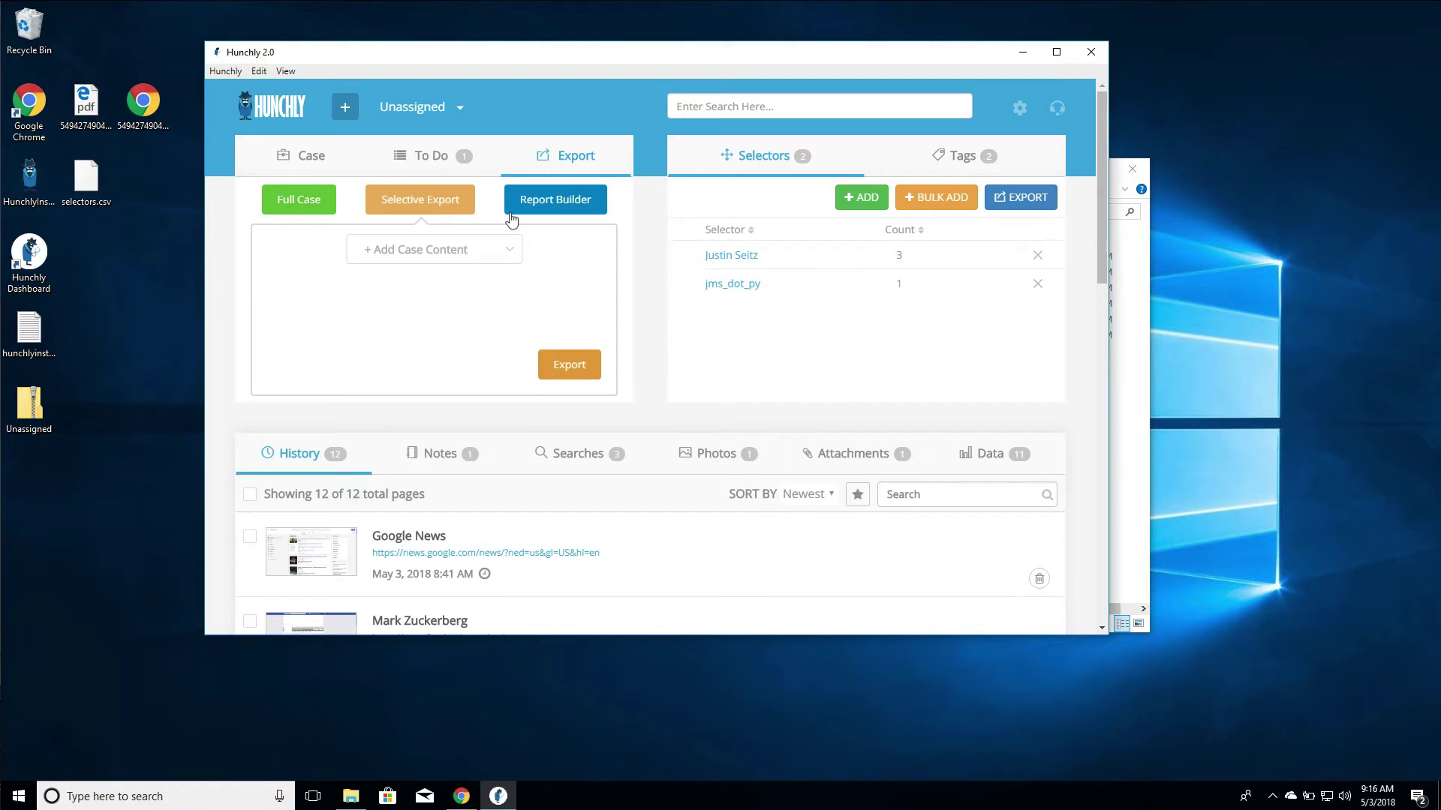
click(511, 255)
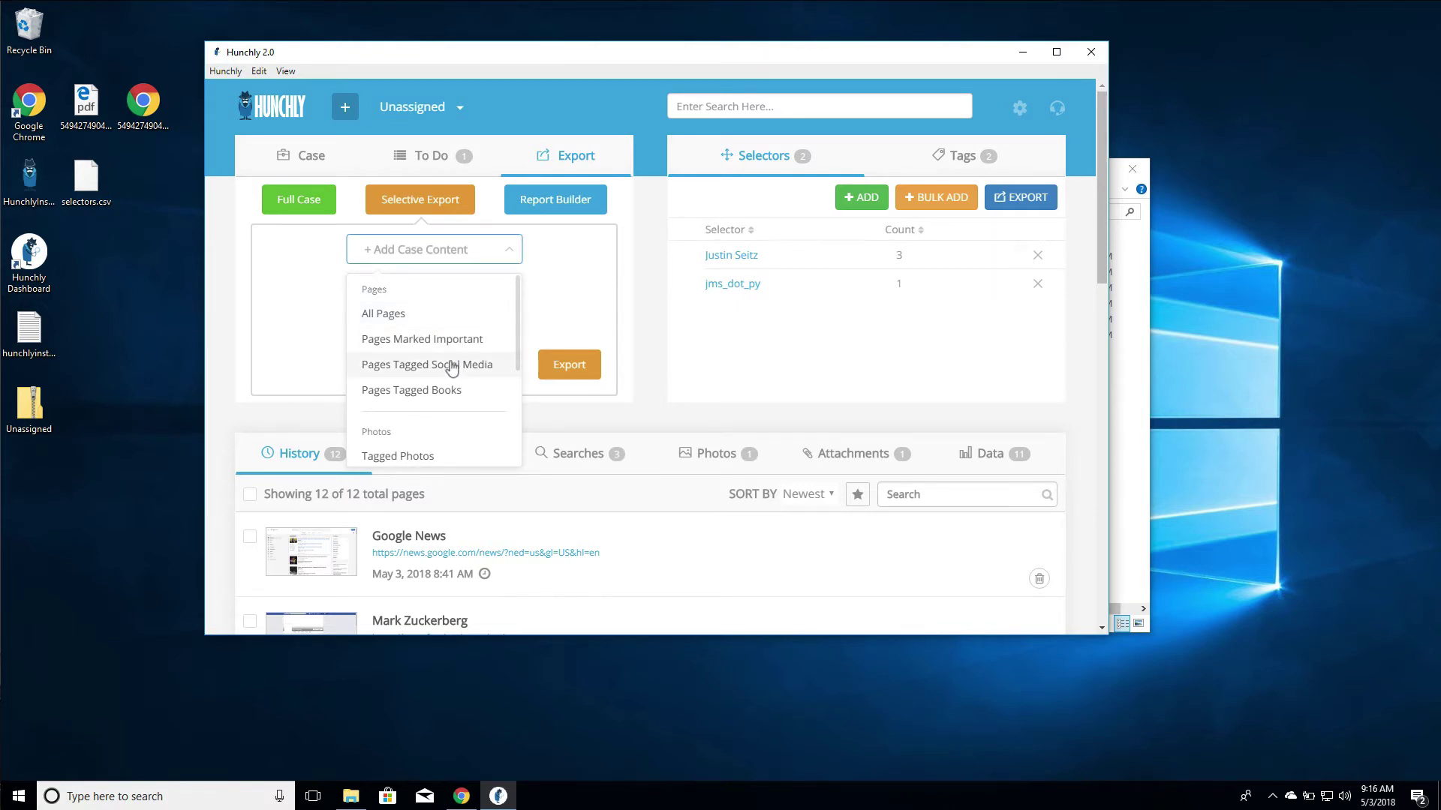
scroll(473, 360, down, 2)
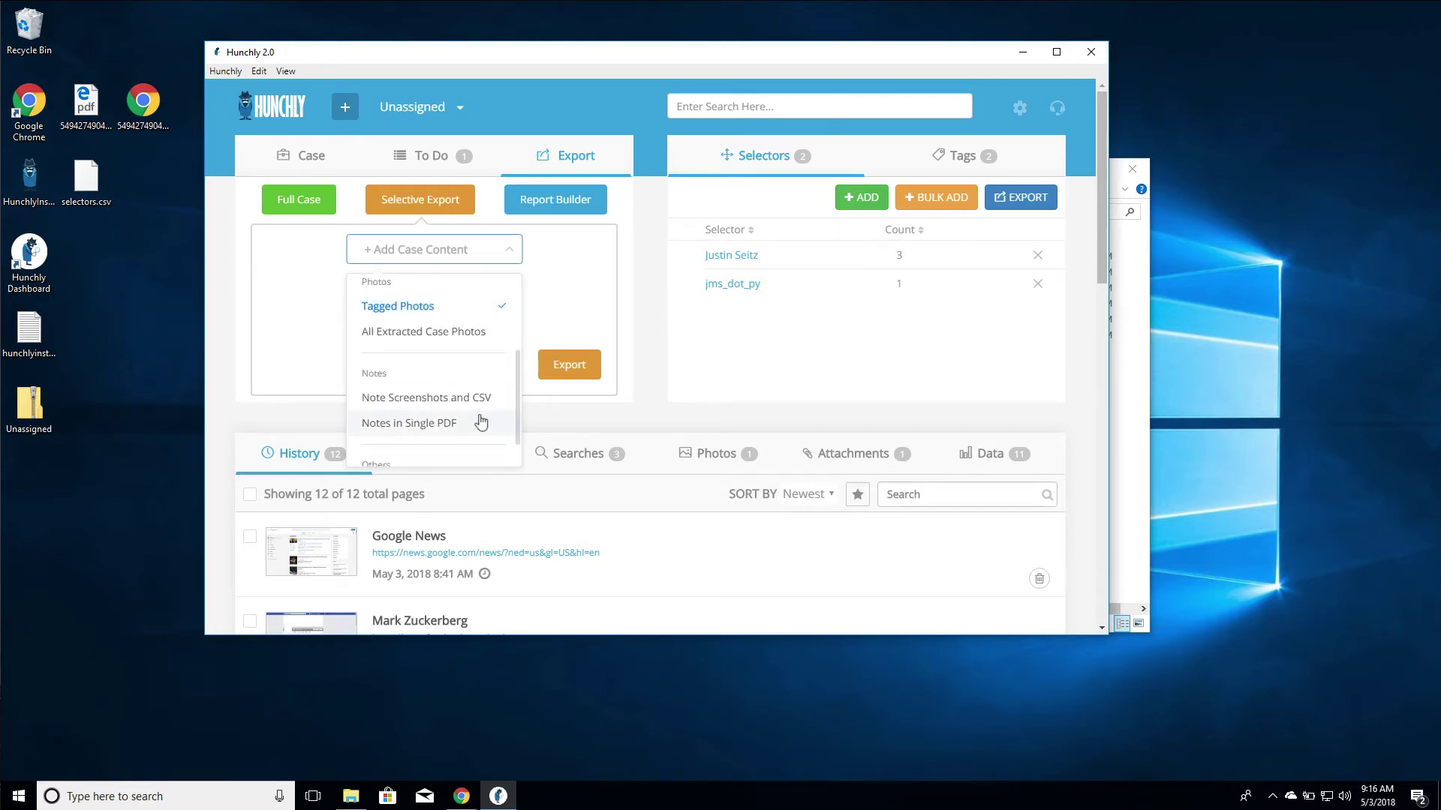
scroll(479, 413, down, 1)
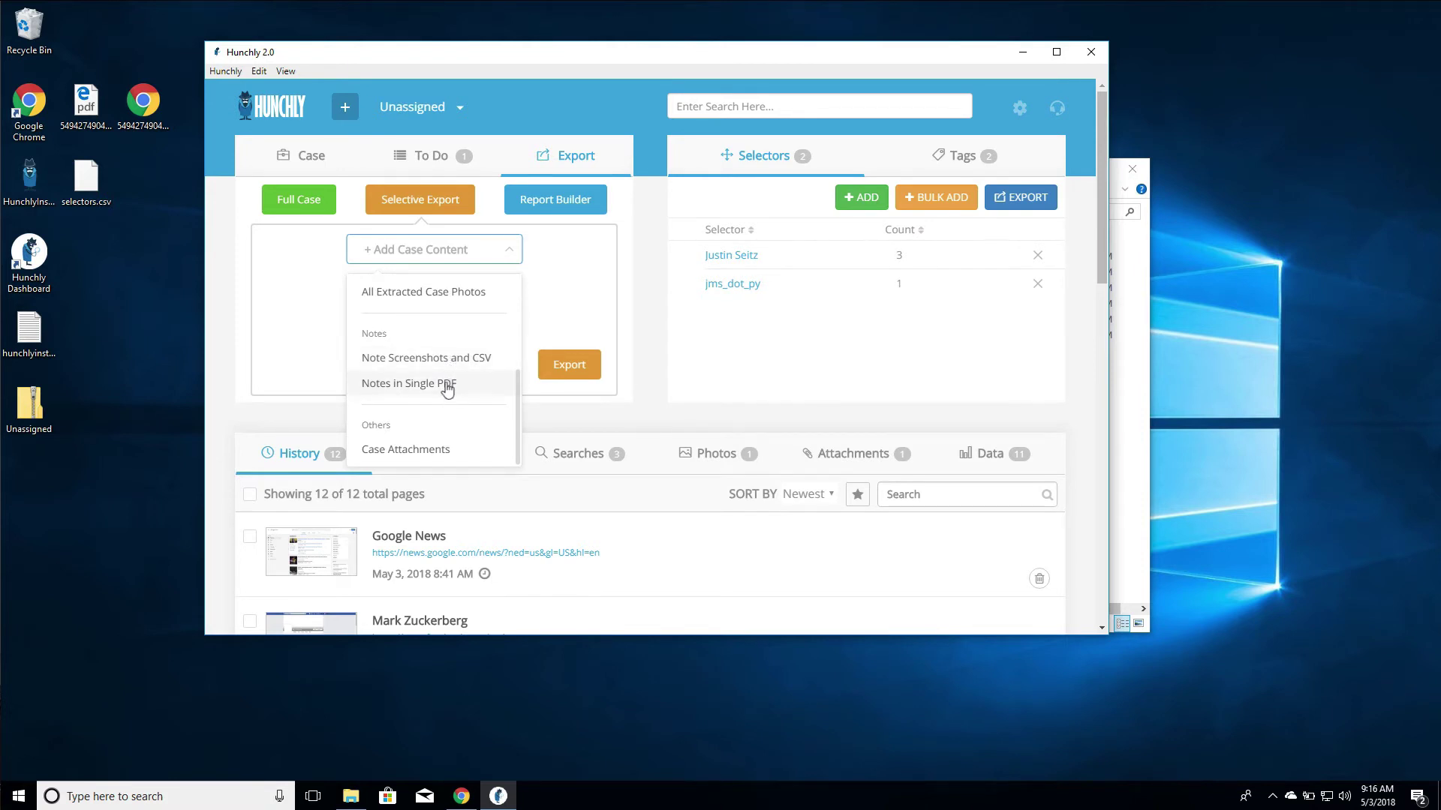
click(446, 450)
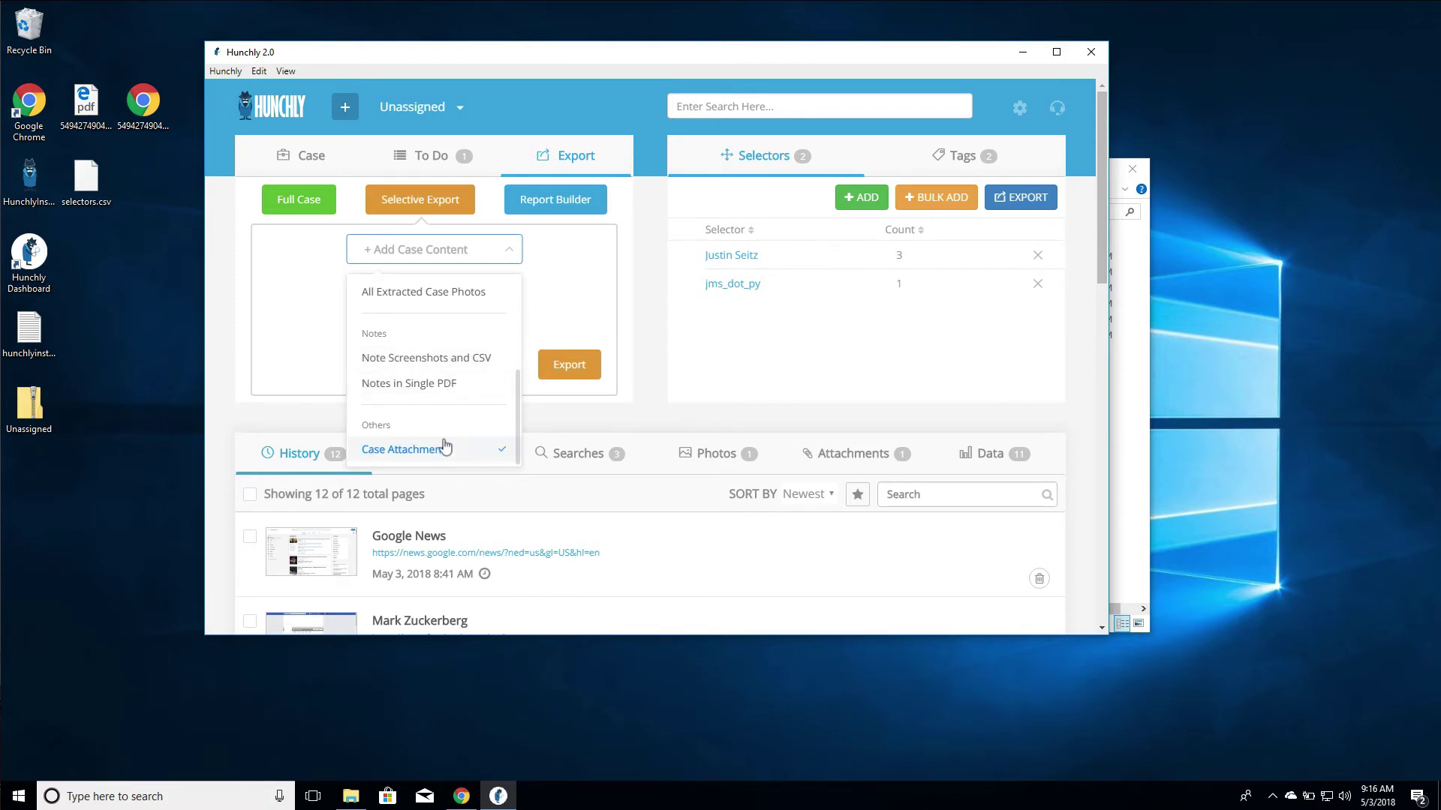
click(459, 361)
click(581, 313)
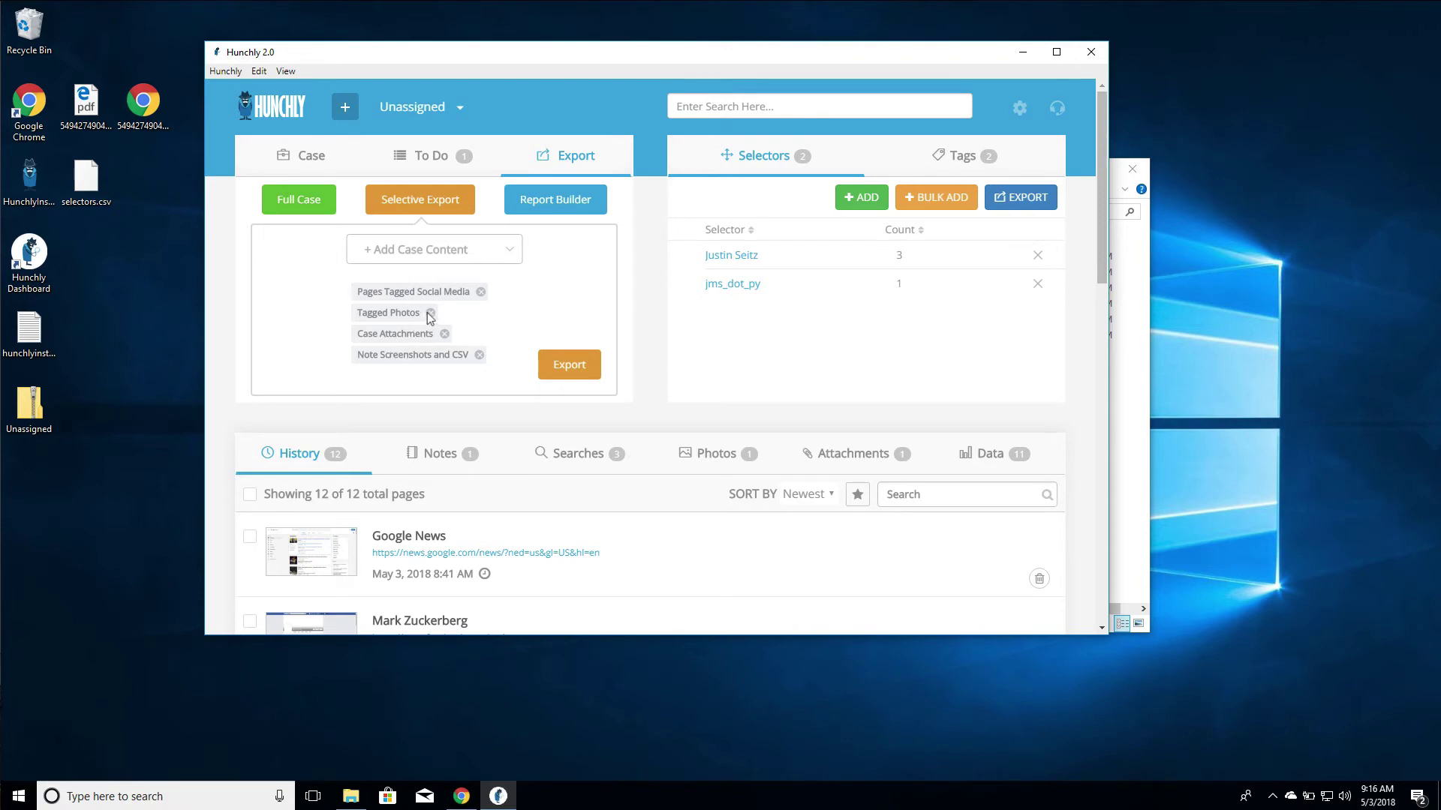
Step: Run the selective export and save it on the Desktop as UnassignedSelective.zip
click(556, 373)
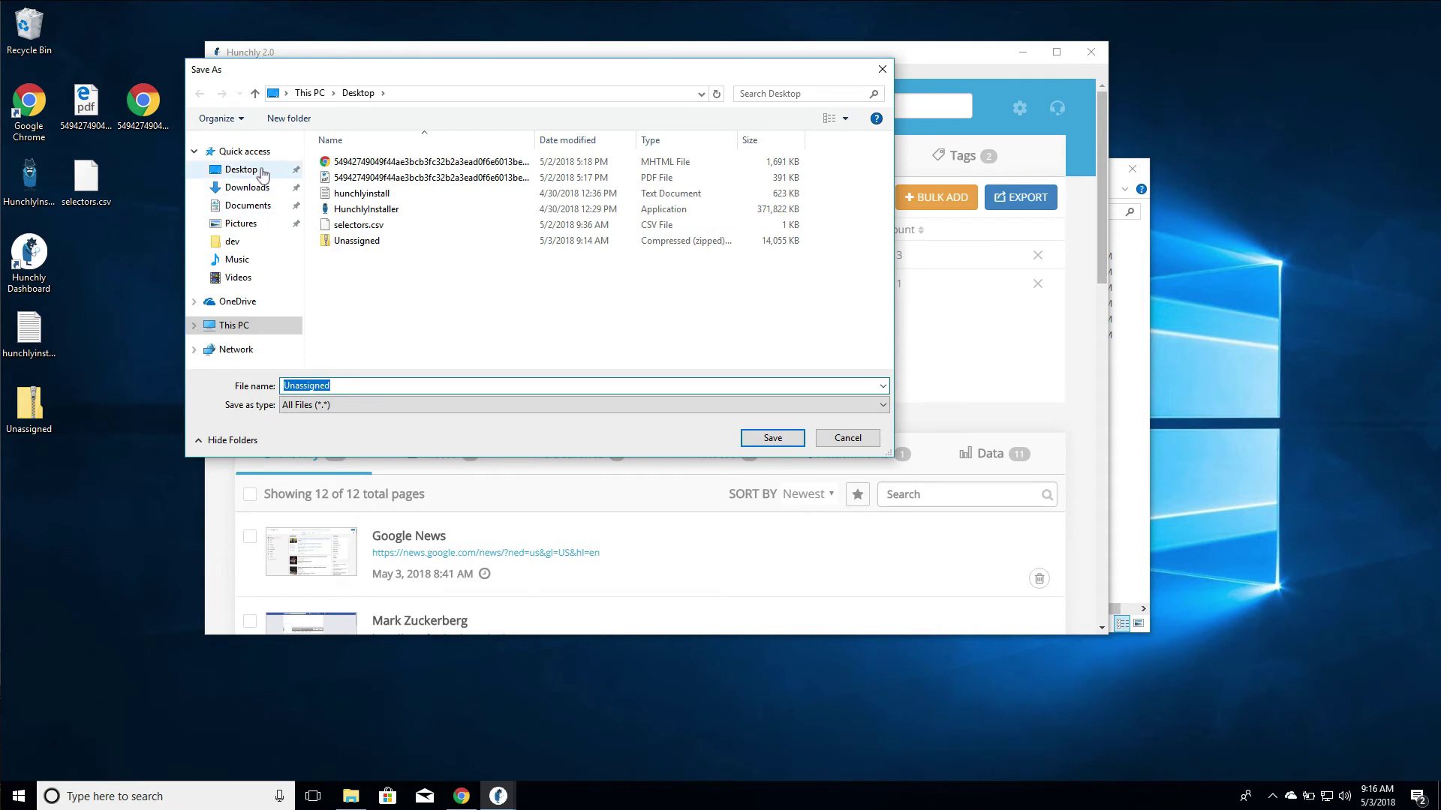
click(401, 387)
double_click(402, 387)
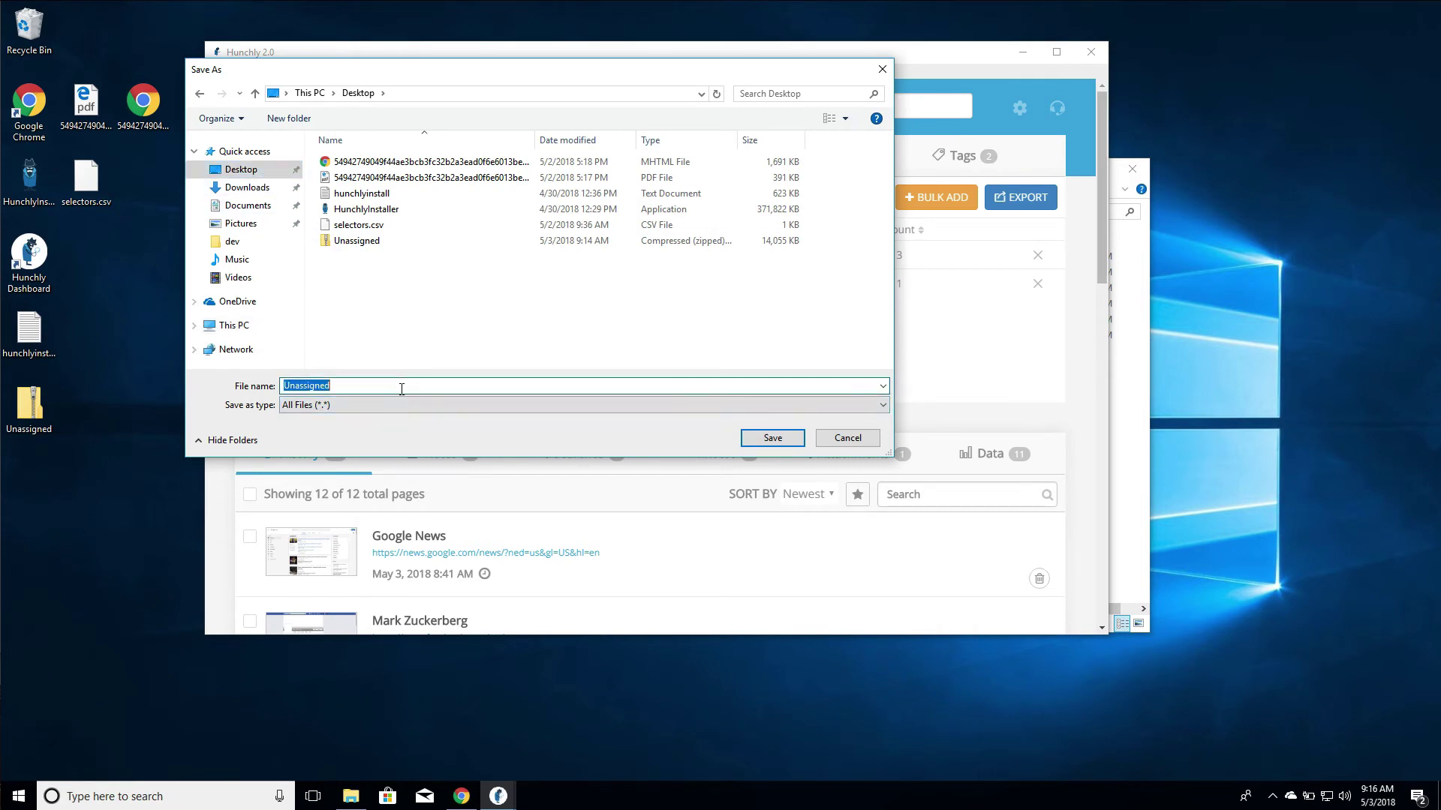
click(400, 388)
text(Select)
text(Export)
key(Return)
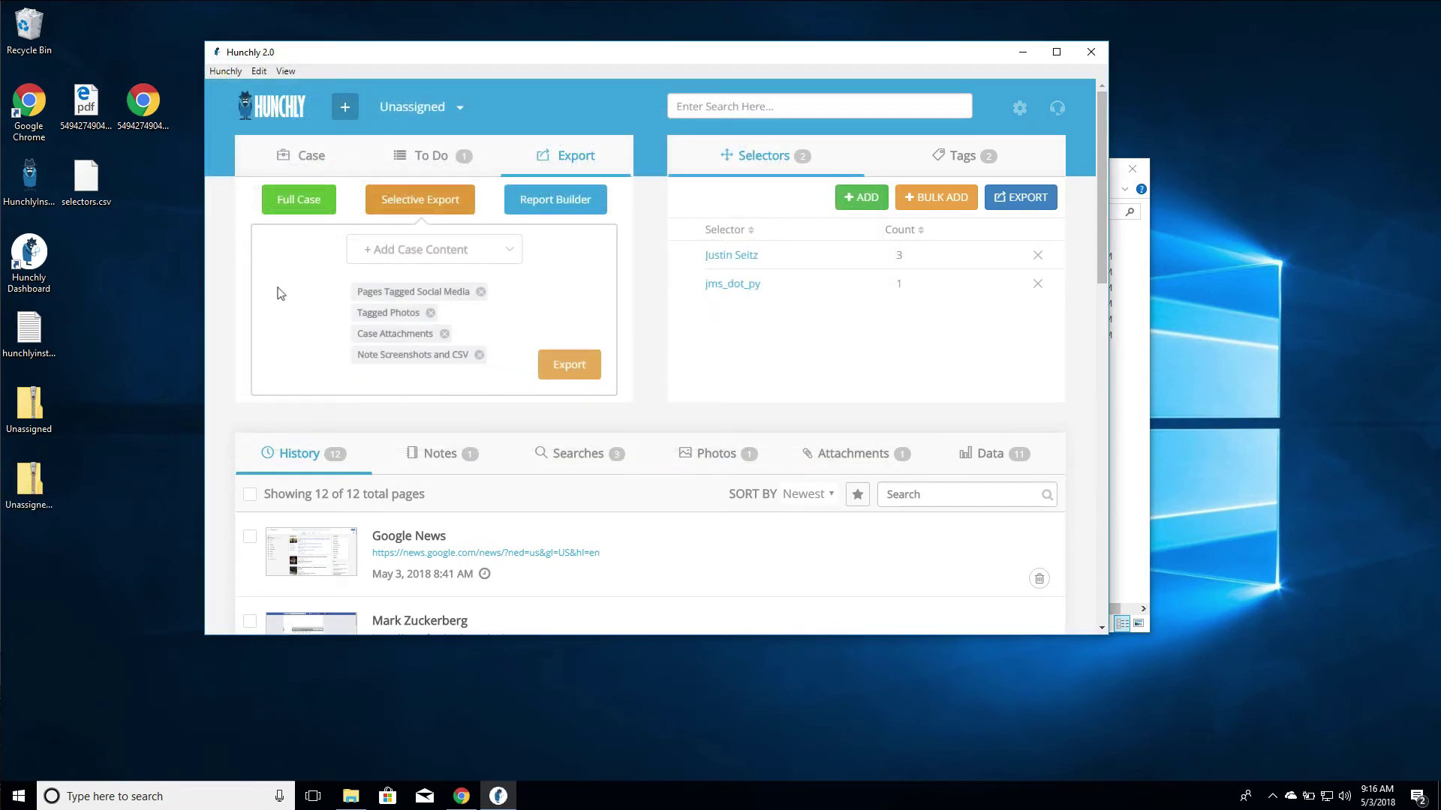
click(30, 474)
Step: Open UnassignedSelective.zip, look inside tagged_photos, and return to the zip's top level
double_click(30, 474)
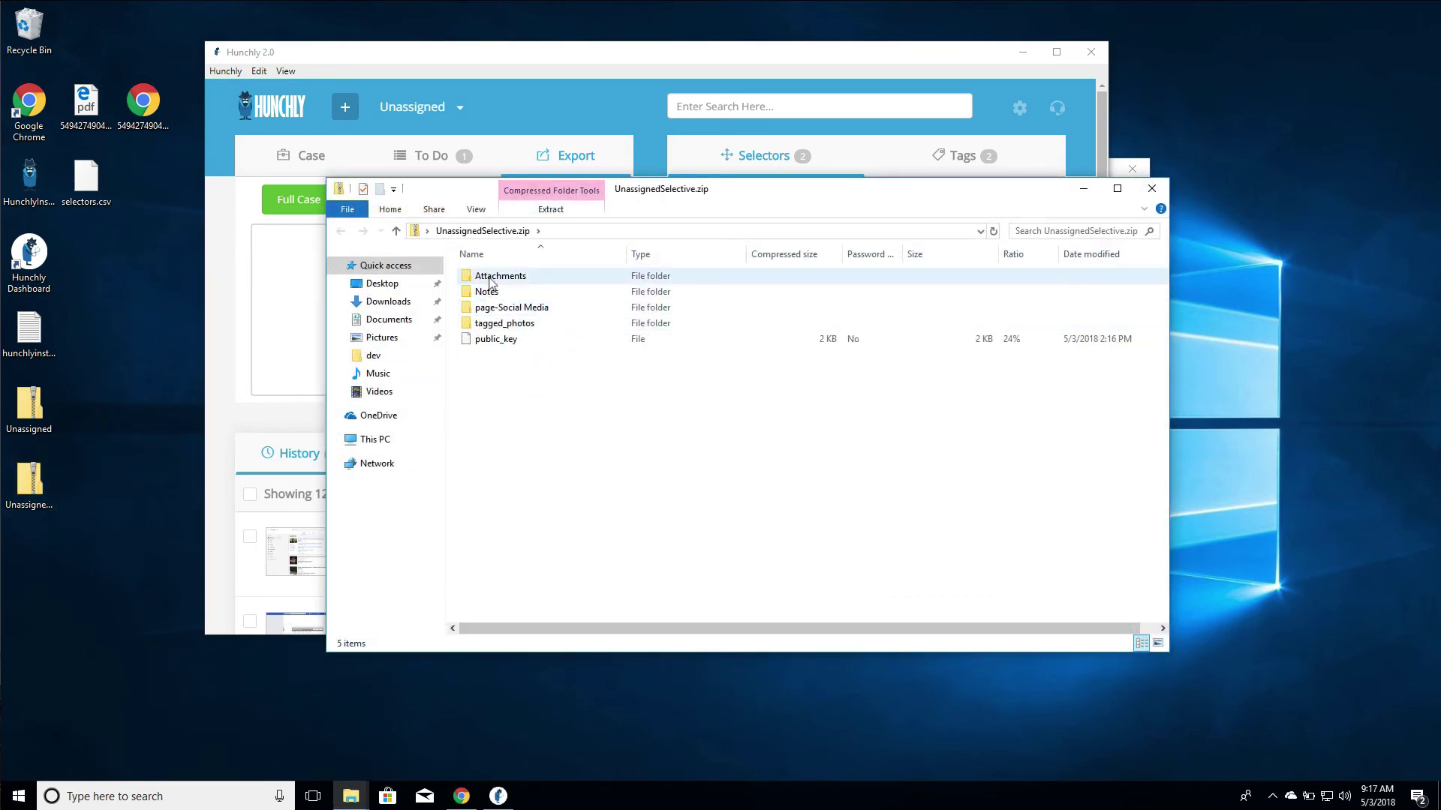
double_click(499, 323)
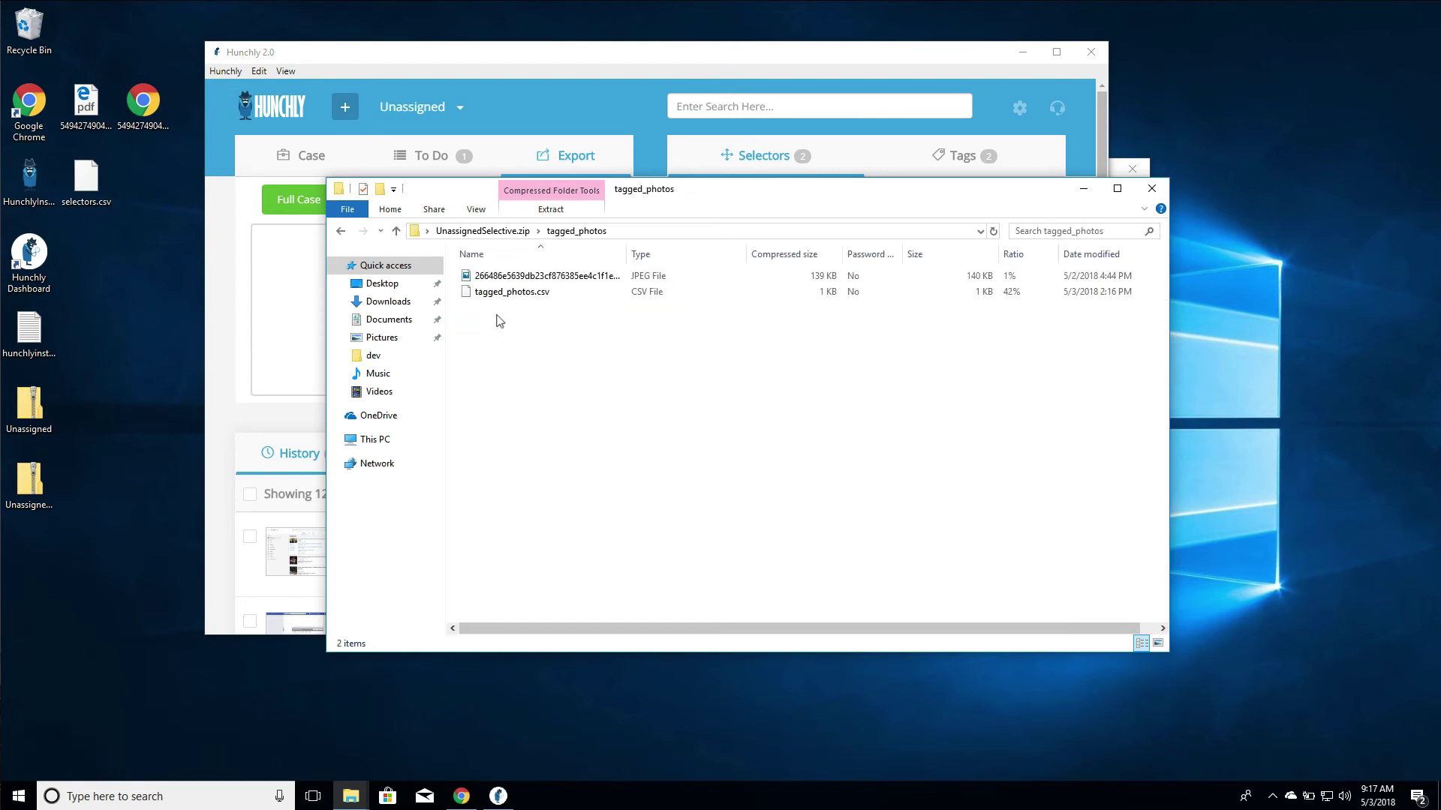
click(340, 231)
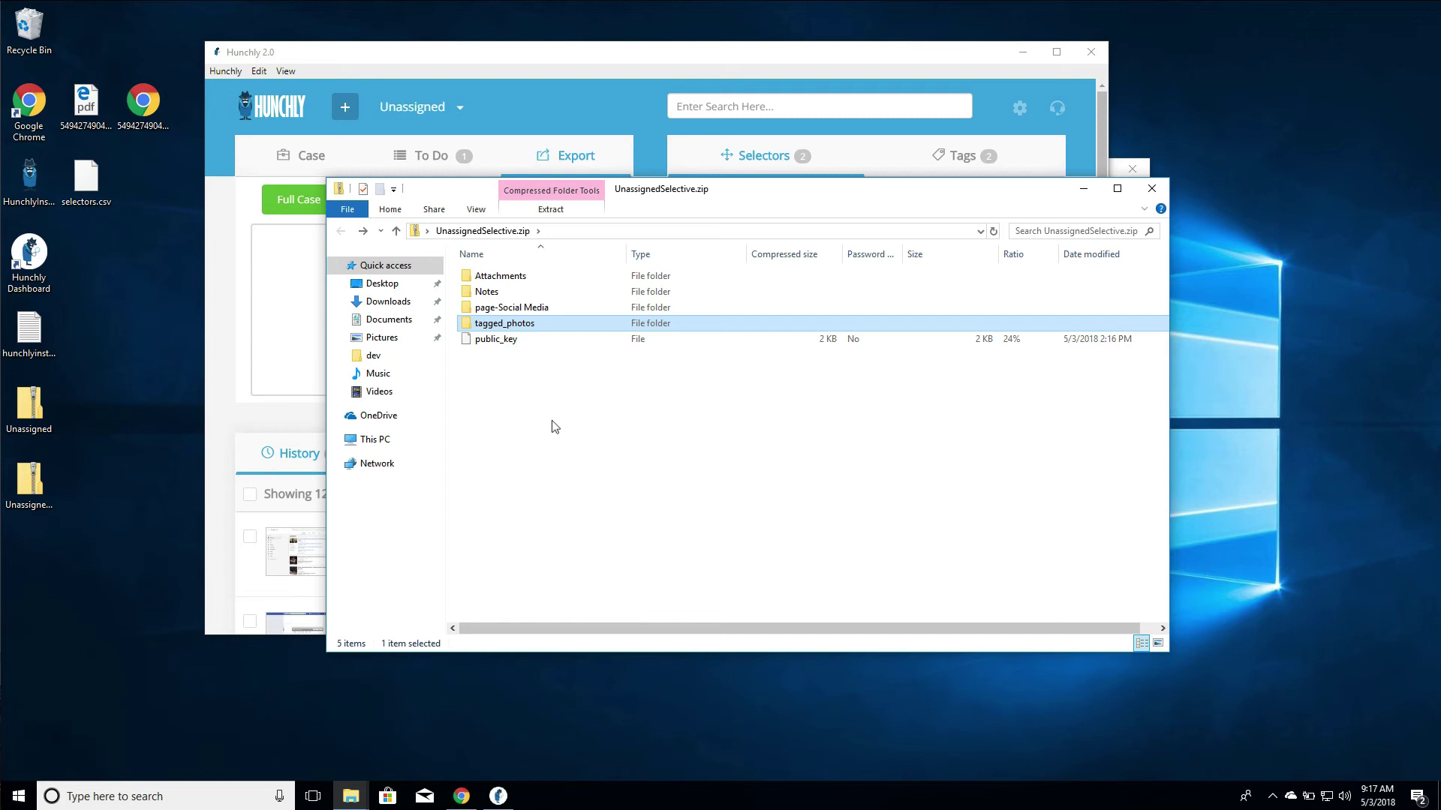
Step: Begin a case import with New Case chosen and the case name JustinImport
click(633, 92)
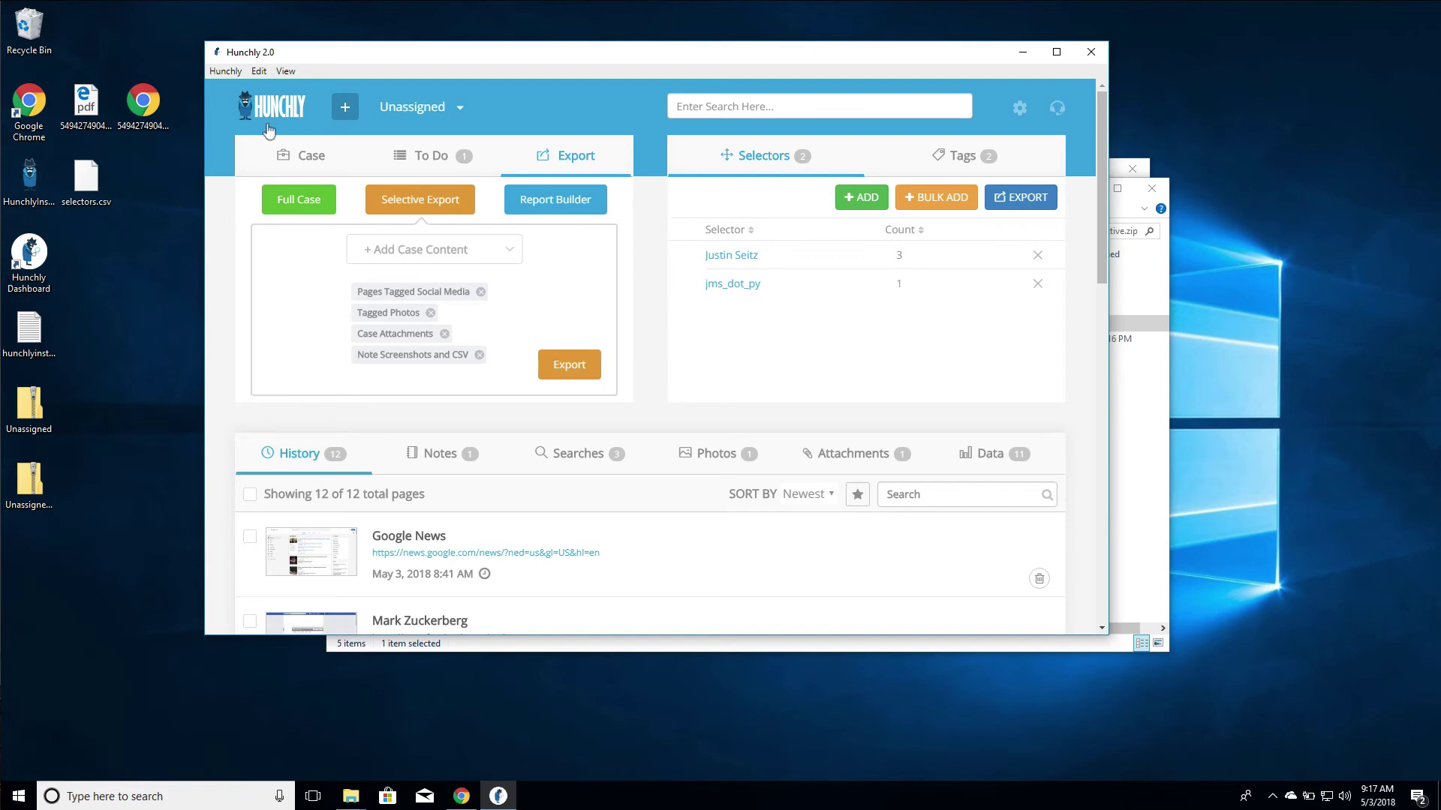
click(346, 108)
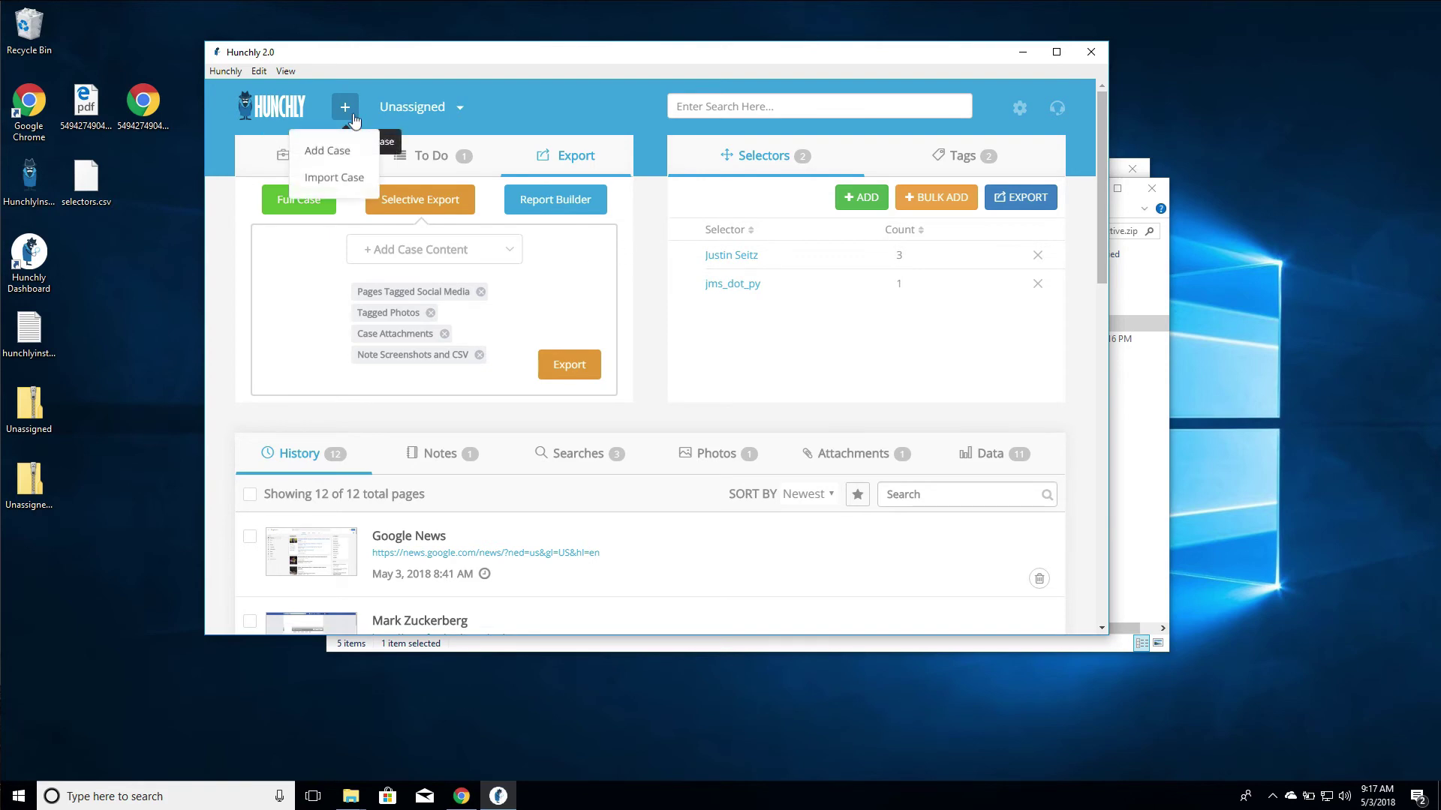
click(345, 178)
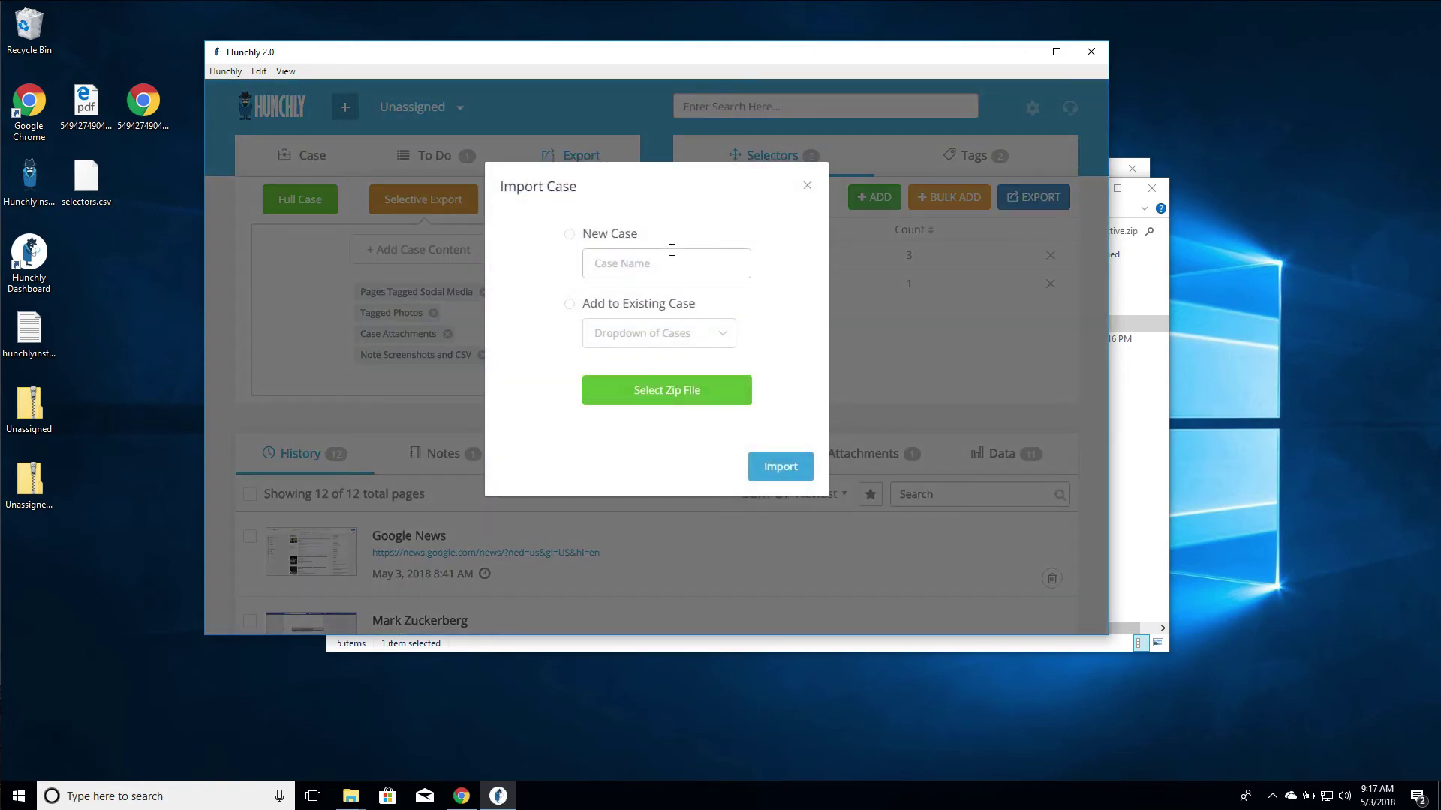
click(568, 235)
click(618, 262)
text(Justin)
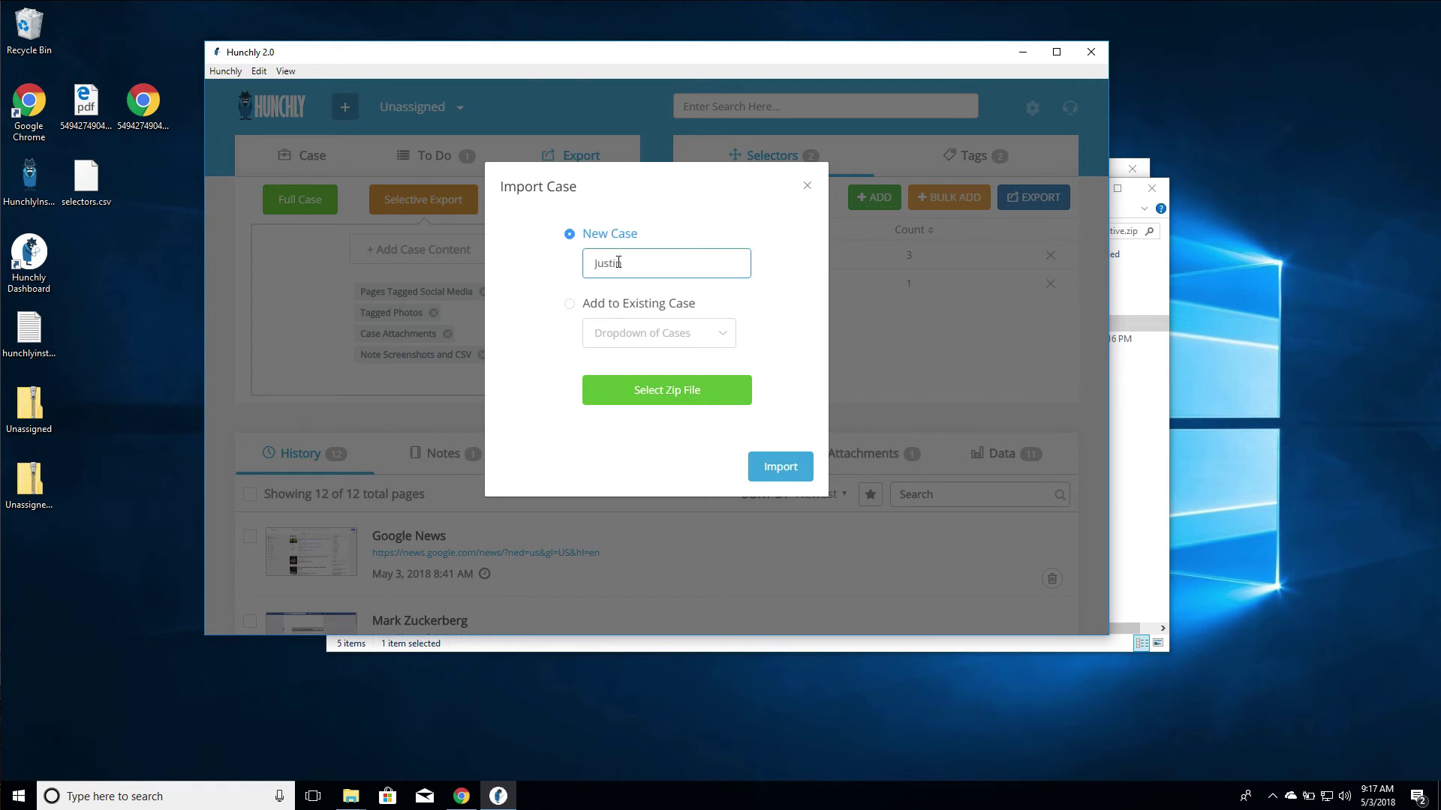
text(Import)
Step: Choose Unassigned.zip from the Desktop and import it as the JustinImport case
click(644, 391)
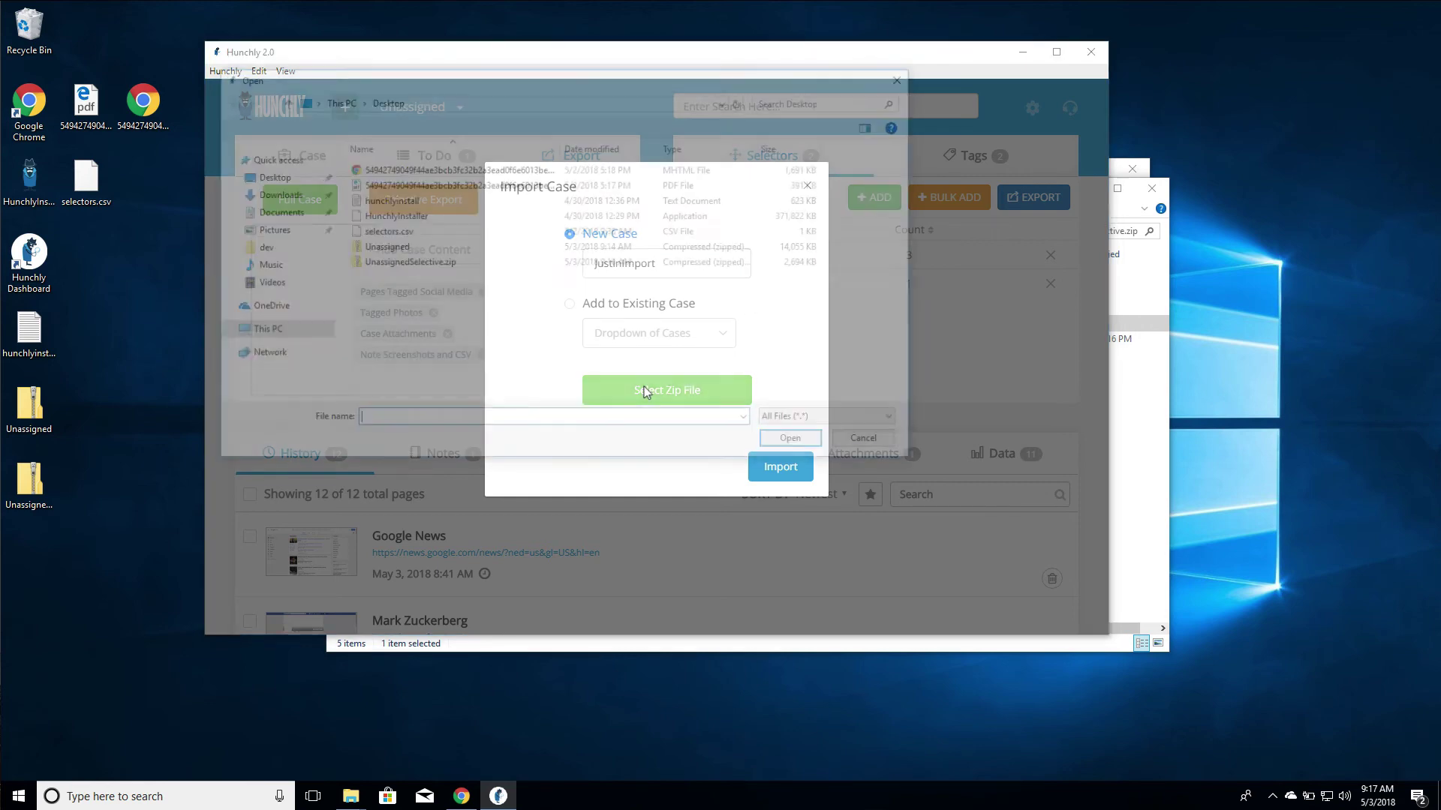
click(467, 247)
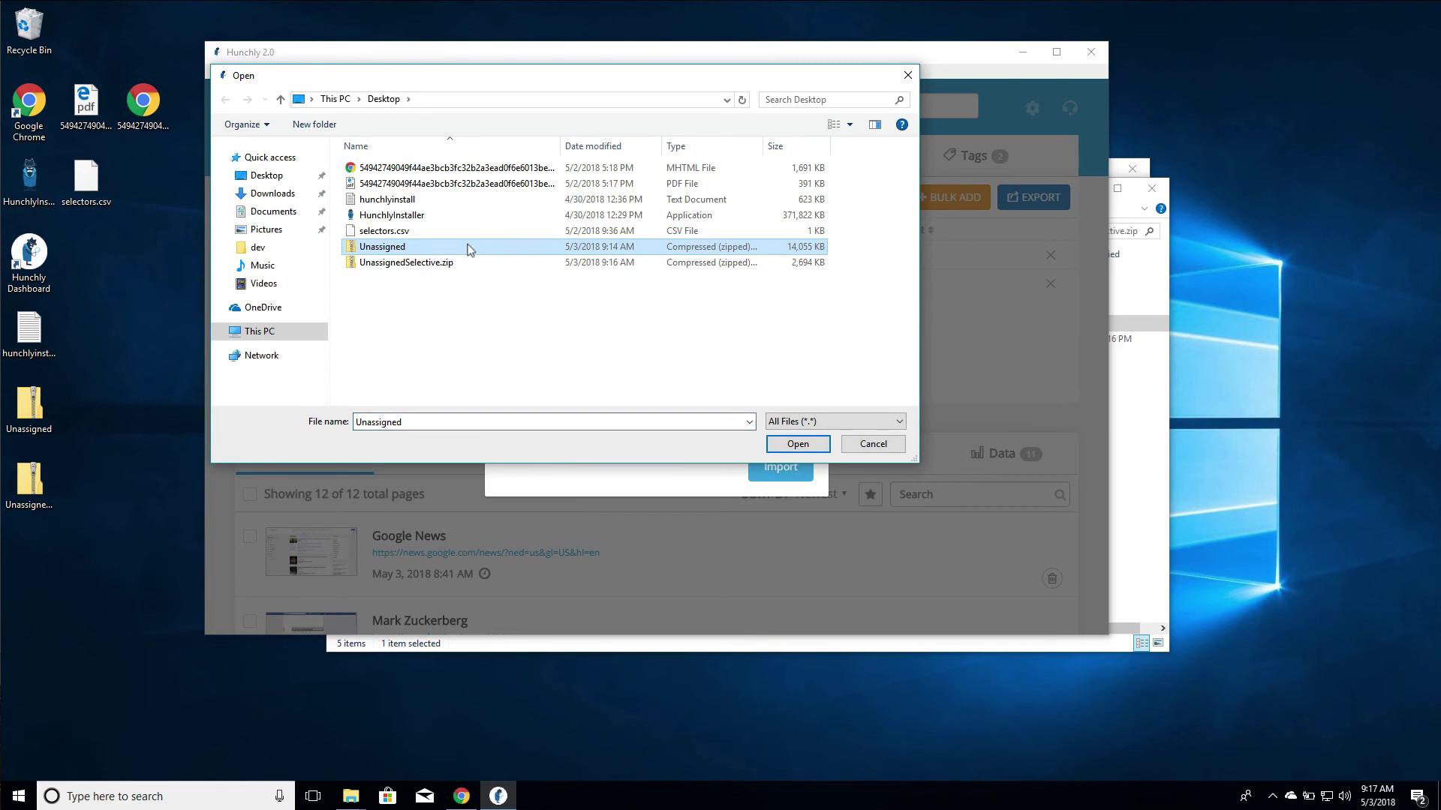
click(773, 442)
click(781, 497)
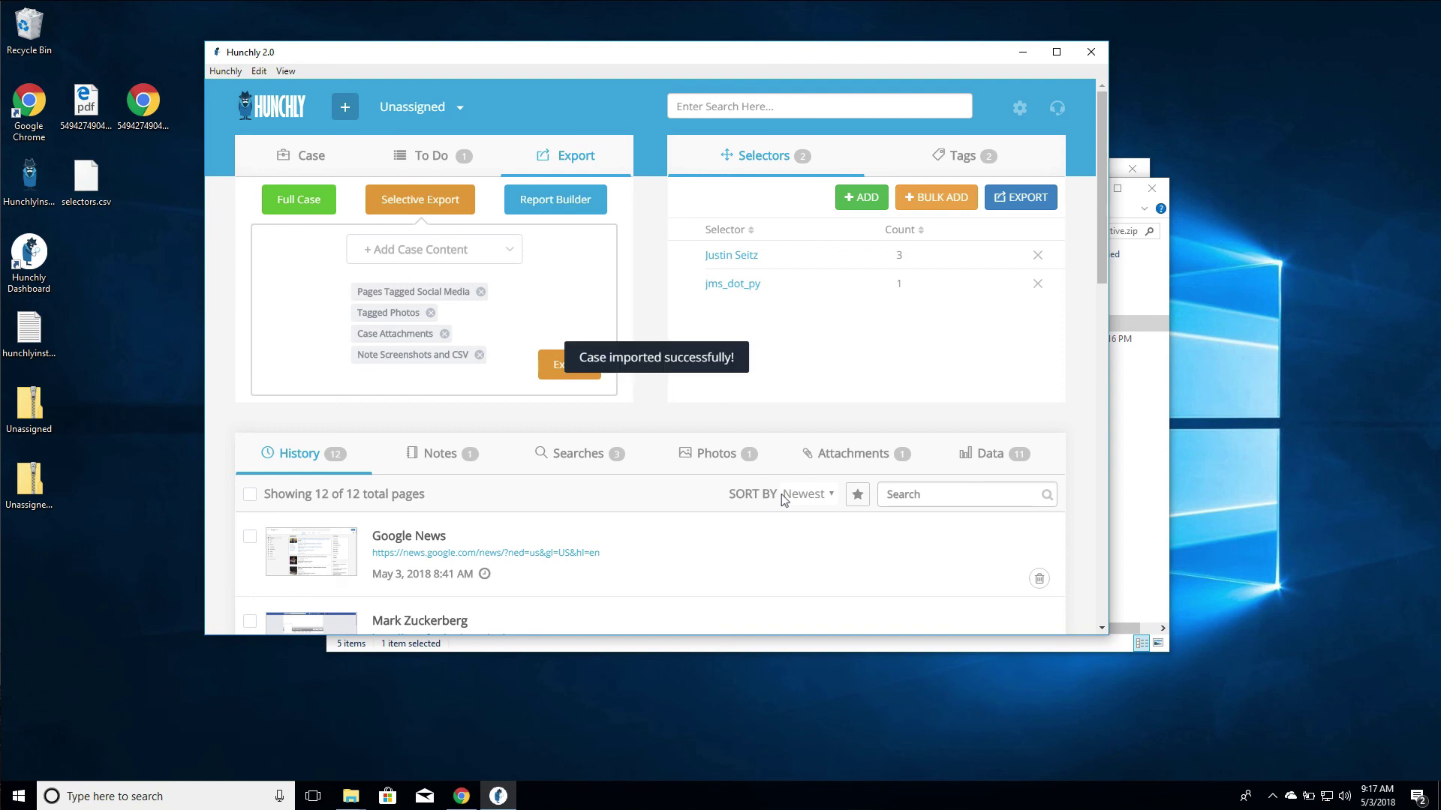
Step: Check that JustinImport shows 12 pages, 3 searches and 4 selector hits, then switch back to Unassigned
click(296, 146)
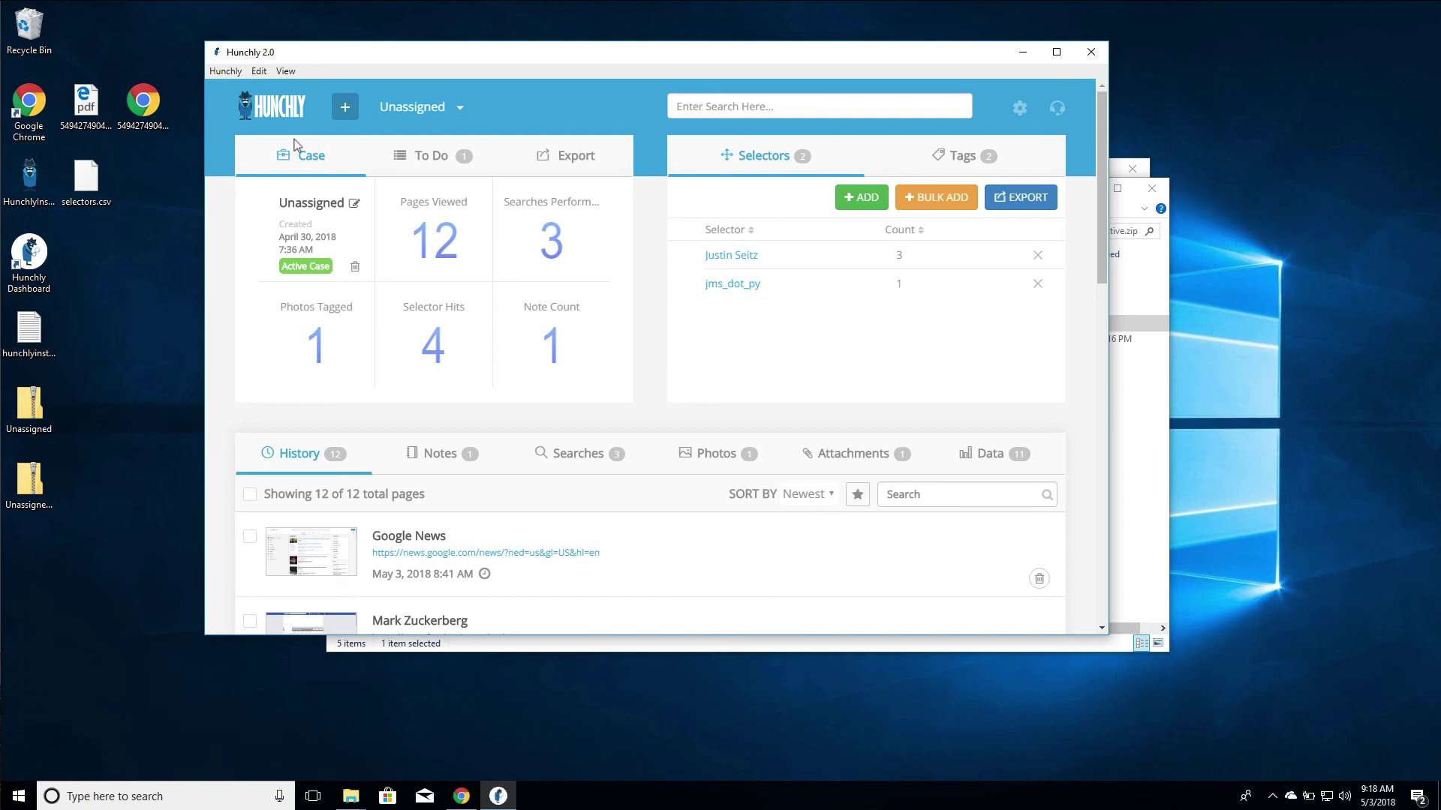
click(446, 112)
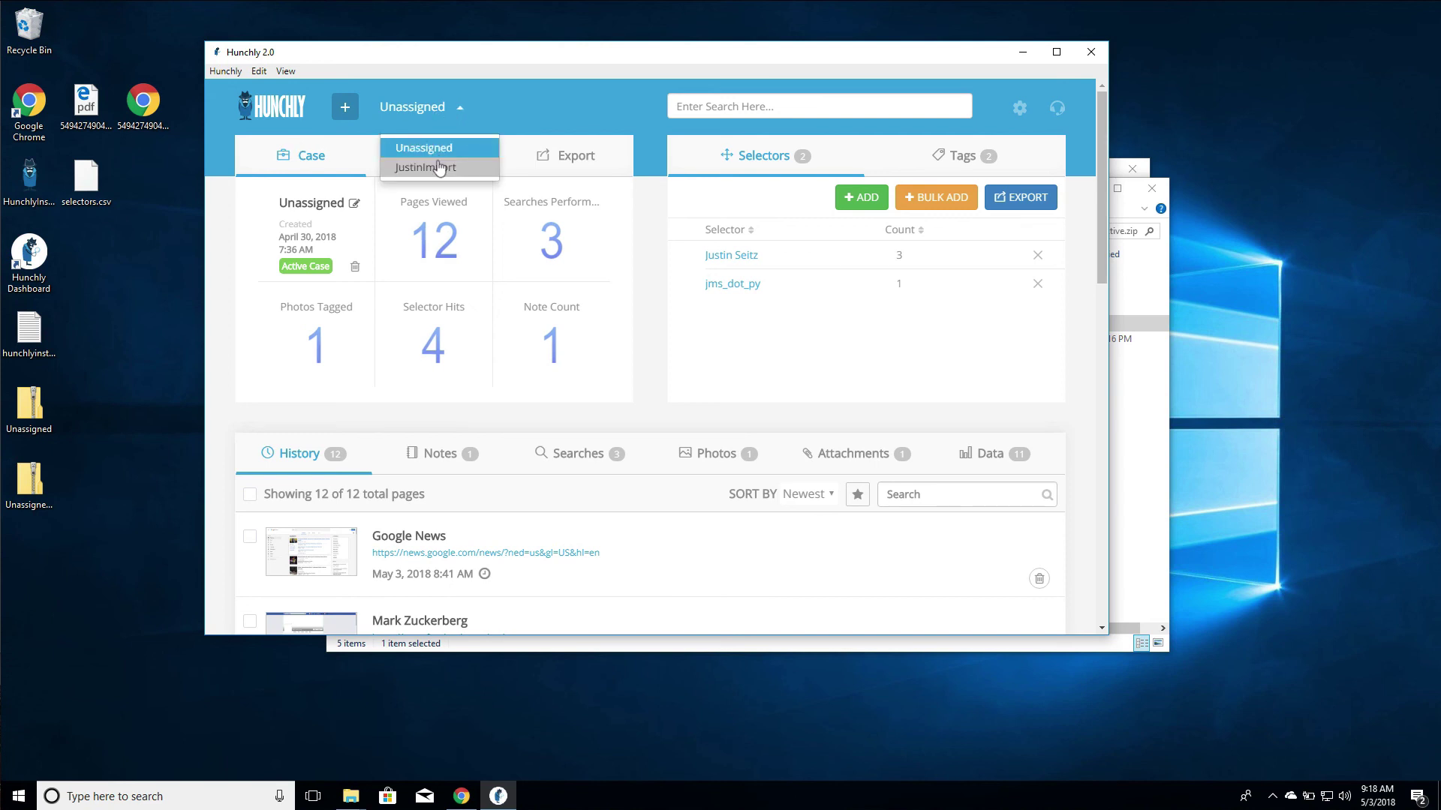
click(435, 168)
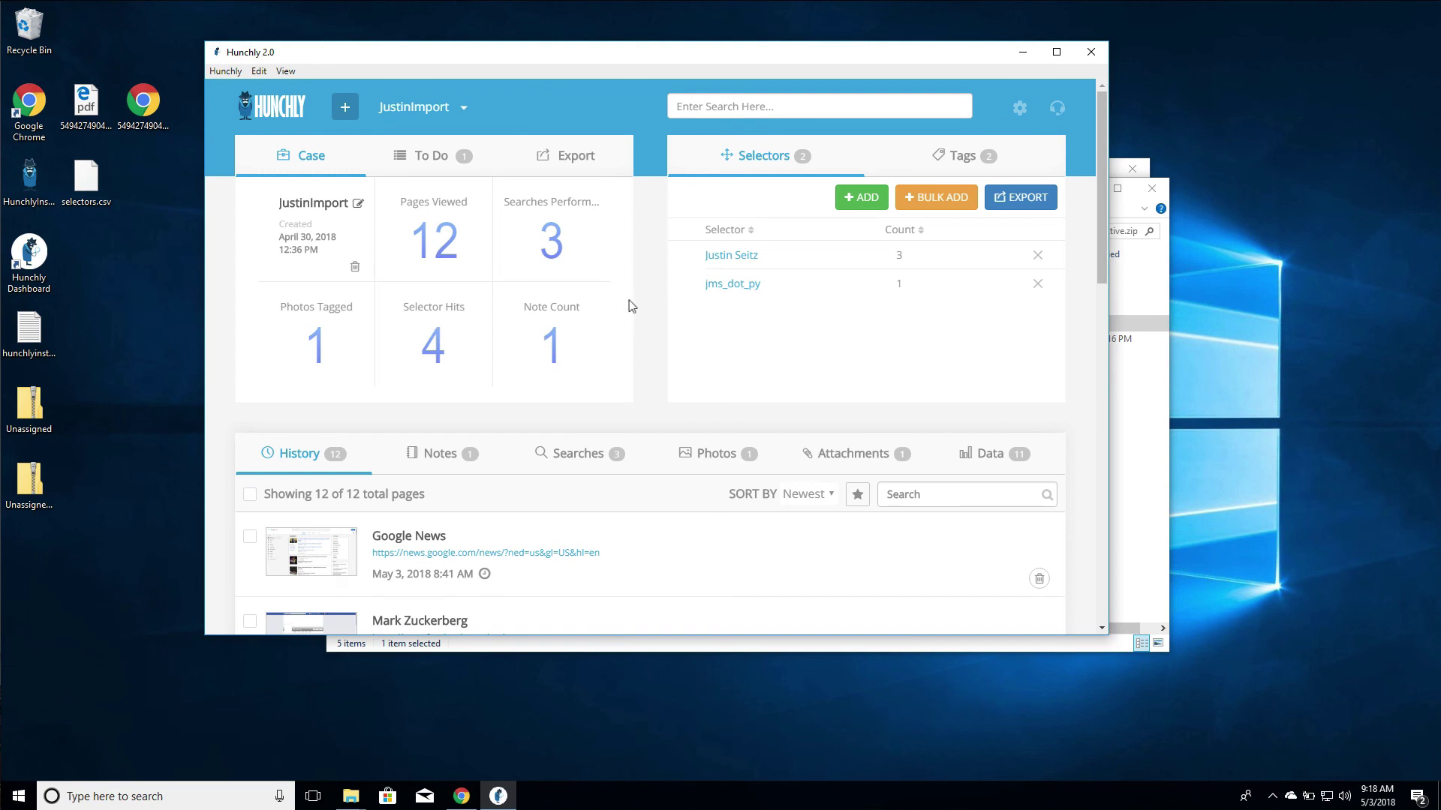
click(453, 112)
click(452, 146)
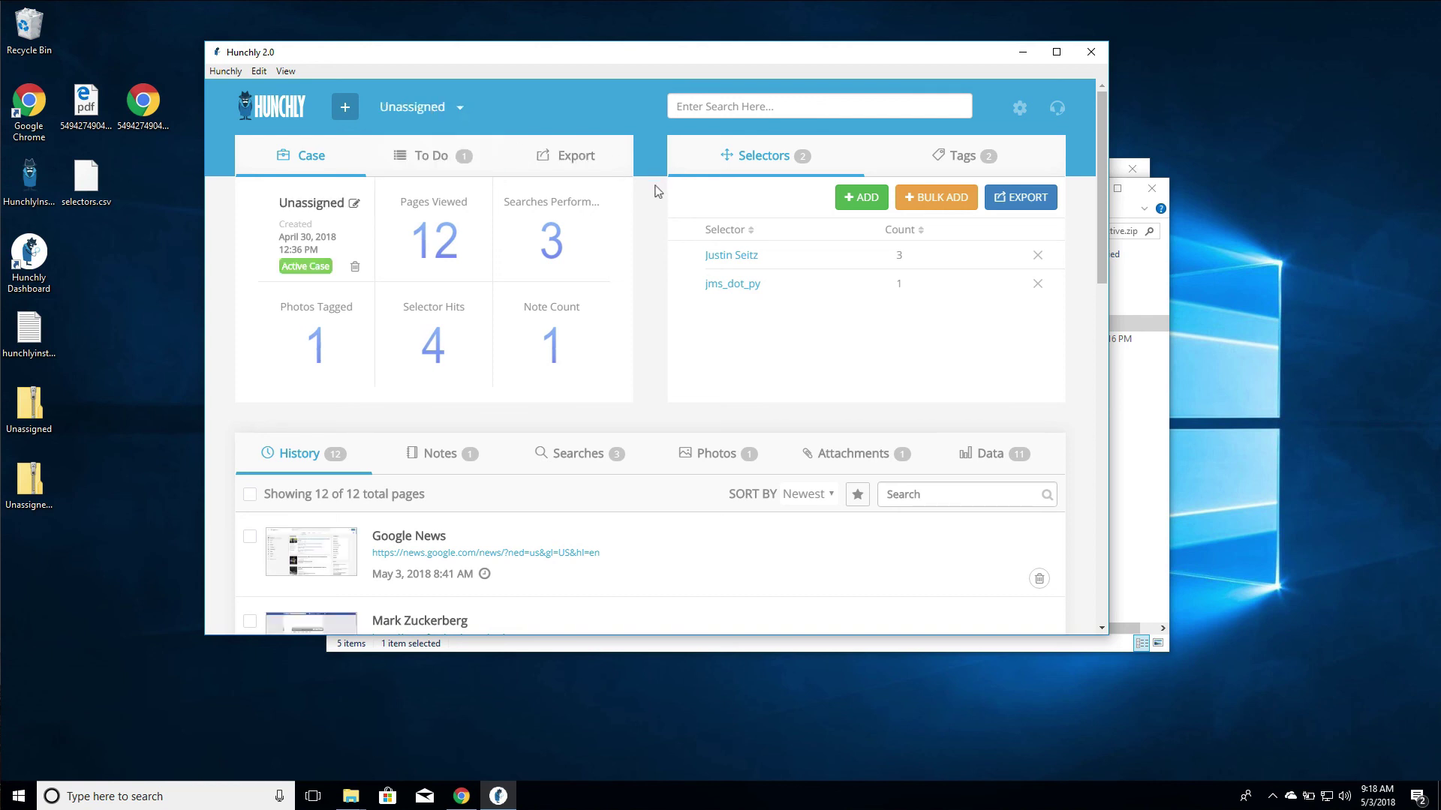